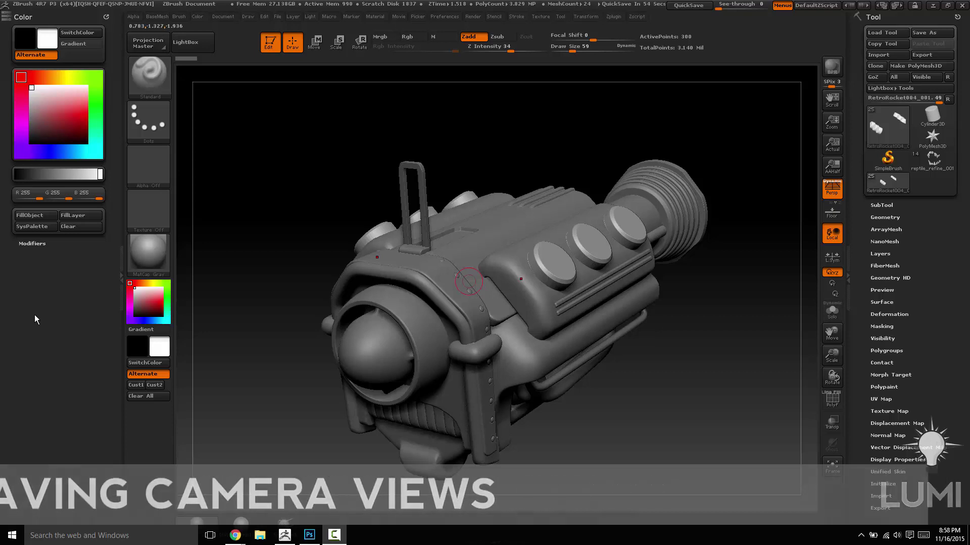
mouse_move(567, 143)
left_mouse_down()
mouse_move(588, 144)
mouse_move(531, 143)
mouse_move(552, 149)
mouse_move(556, 121)
mouse_move(610, 137)
mouse_move(554, 138)
mouse_move(643, 109)
mouse_move(581, 152)
mouse_move(554, 267)
left_mouse_up()
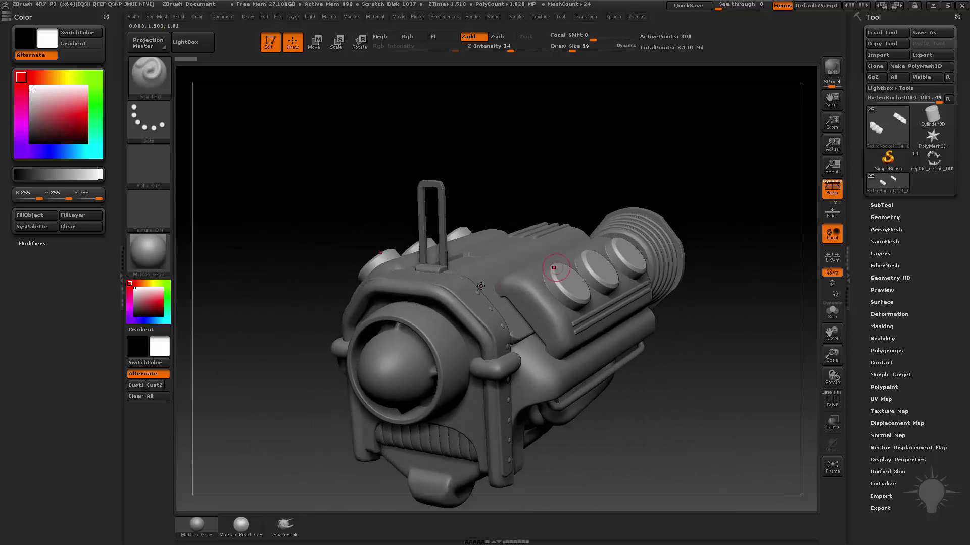
left_click_drag(658, 192, 668, 189)
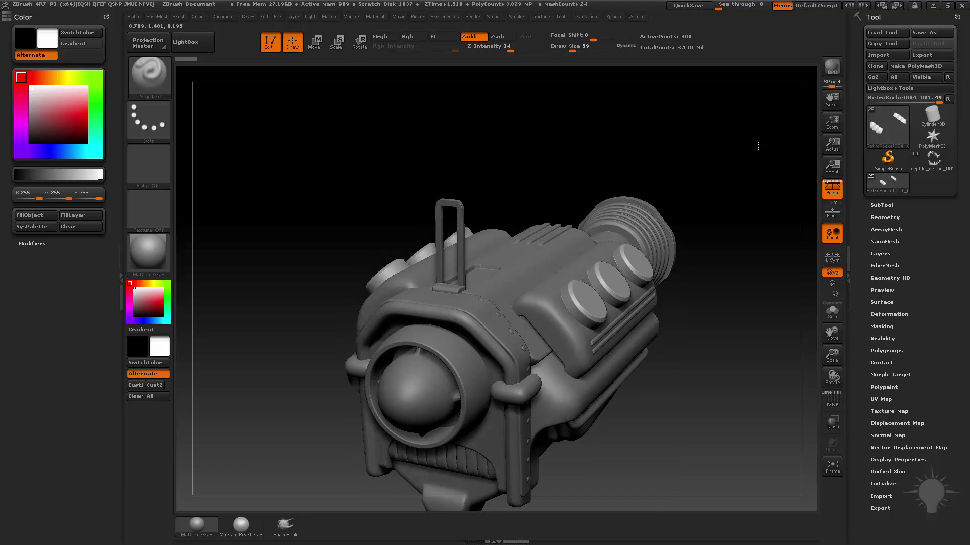
left_click_drag(758, 145, 742, 101, "alt")
left_click_drag(719, 171, 513, 153)
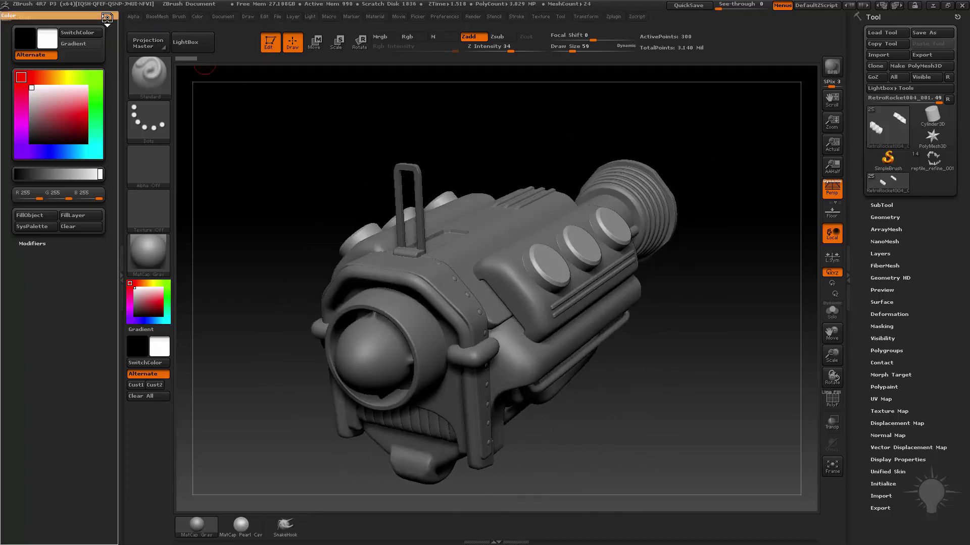
Dock the Document palette in place of the Color palette and expand its ZAppLink Properties section.
left_click(122, 20)
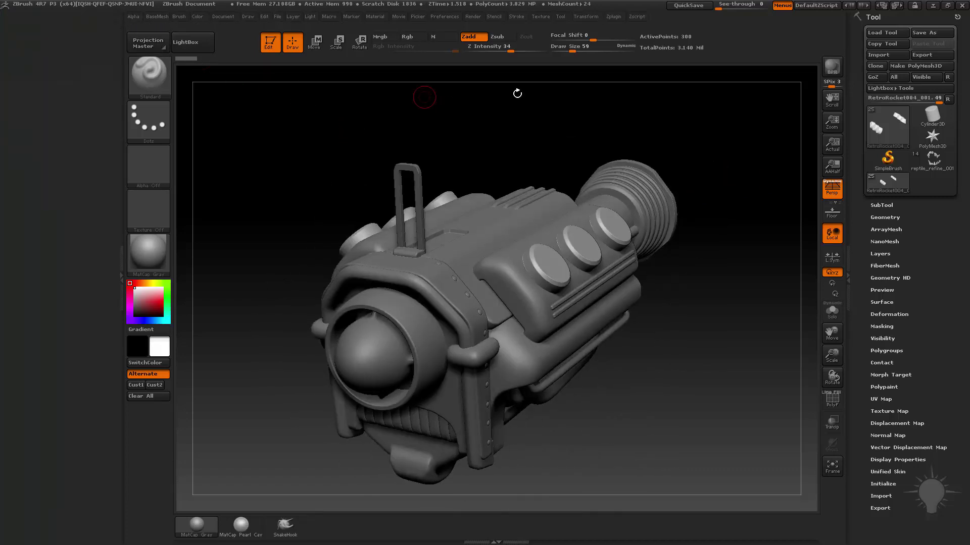
left_click(223, 17)
left_click_drag(228, 31, 53, 81)
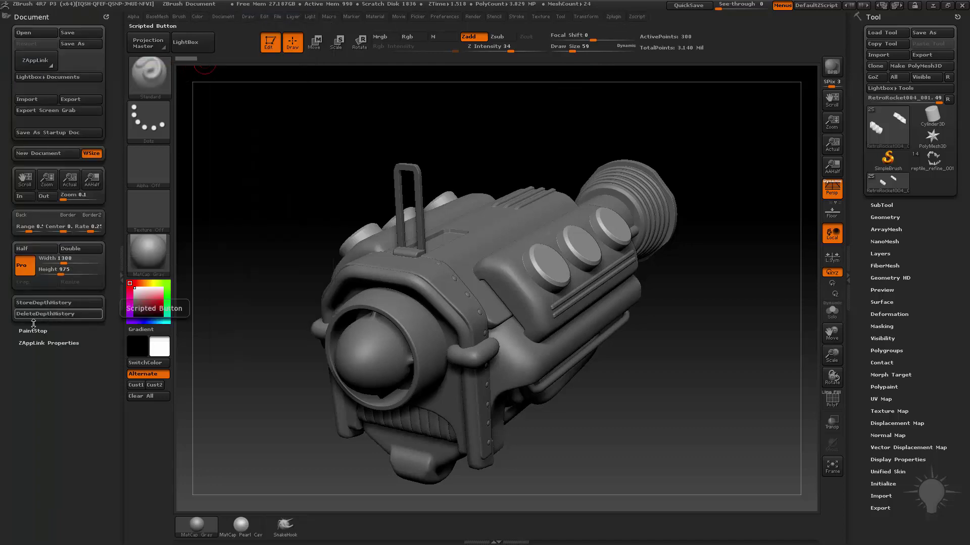
left_click(46, 342)
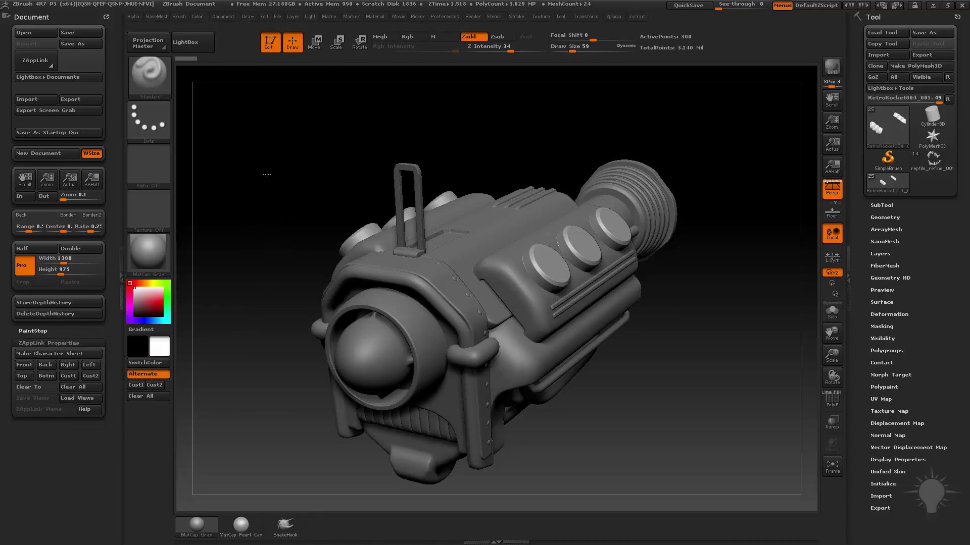
Turn off perspective, align and centre the rocket in side profile, and store it as the Left view.
left_click_drag(265, 174, 266, 177, "shift")
left_click(383, 349, "alt")
left_click_drag(526, 388, 537, 401, "alt")
left_click_drag(265, 184, 603, 222)
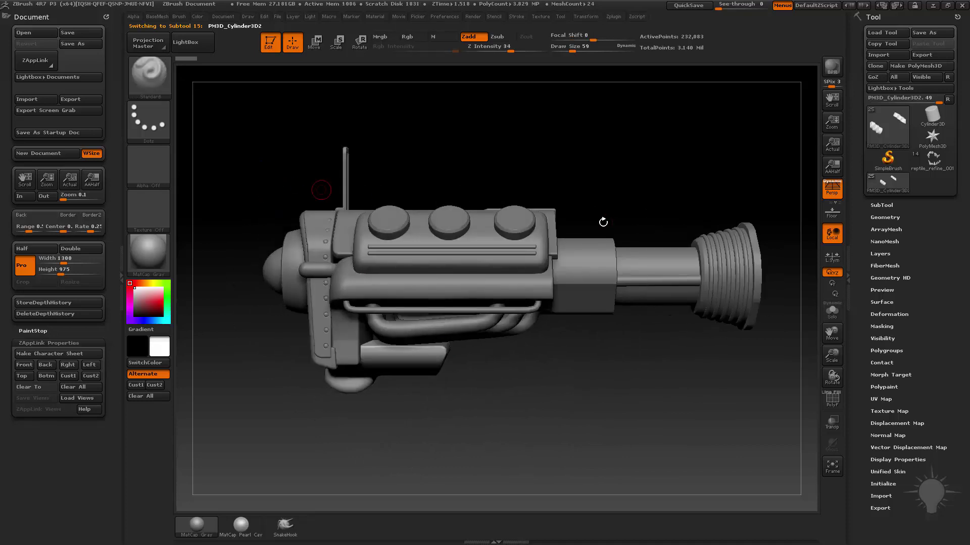
left_click(833, 188)
mouse_move(638, 147)
left_mouse_down("alt")
mouse_move(612, 157)
mouse_move(625, 154)
left_mouse_up("alt")
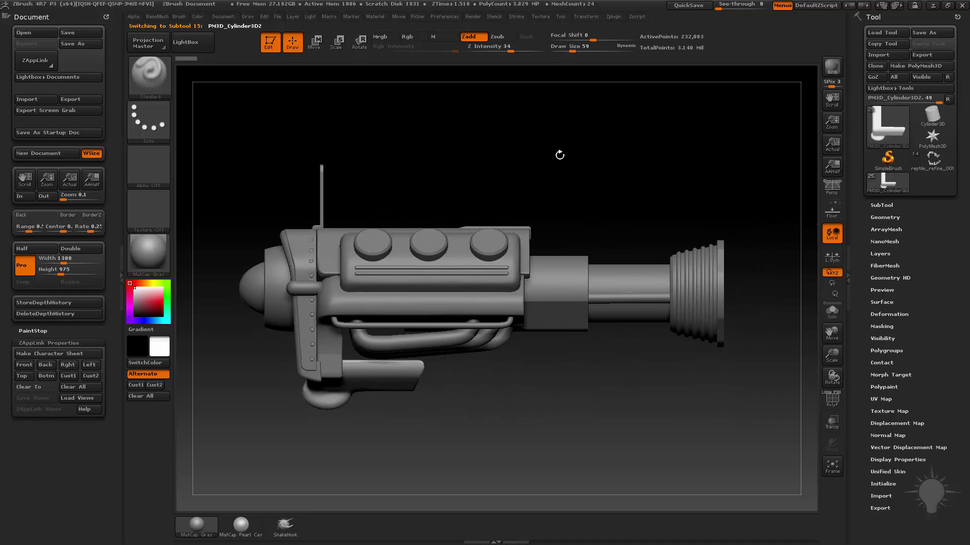
left_click_drag(560, 155, 582, 149, "alt")
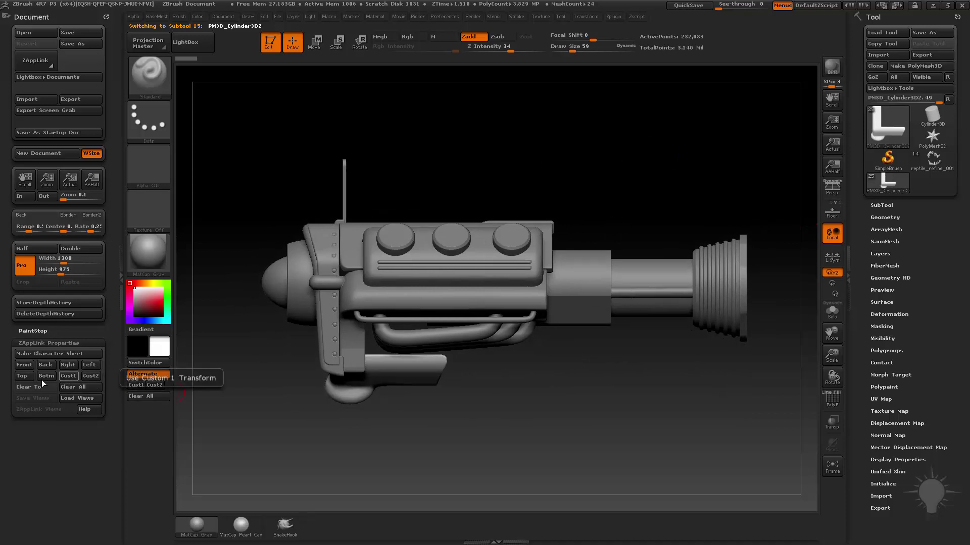
left_click(94, 365)
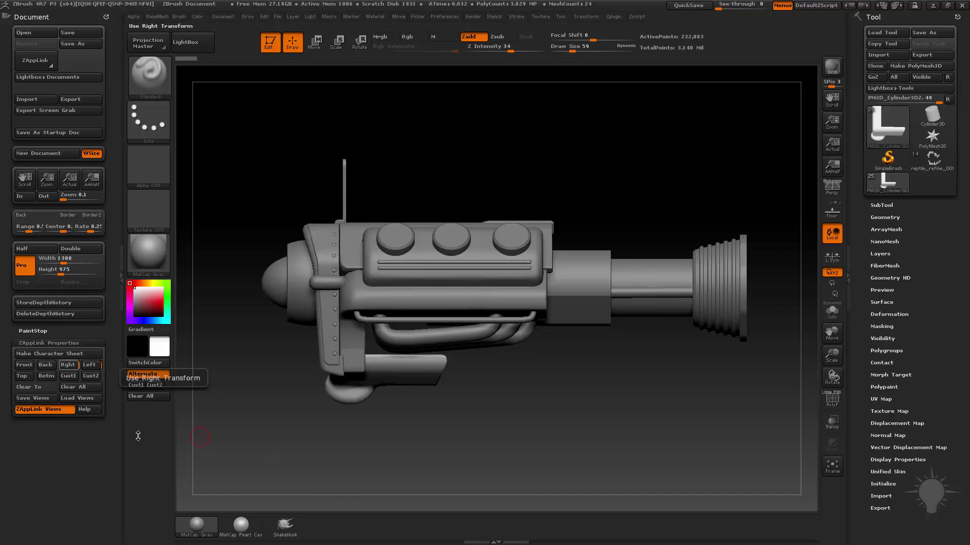
Move the model out of its stored position and recall the stored Left and Right views.
left_click(69, 365)
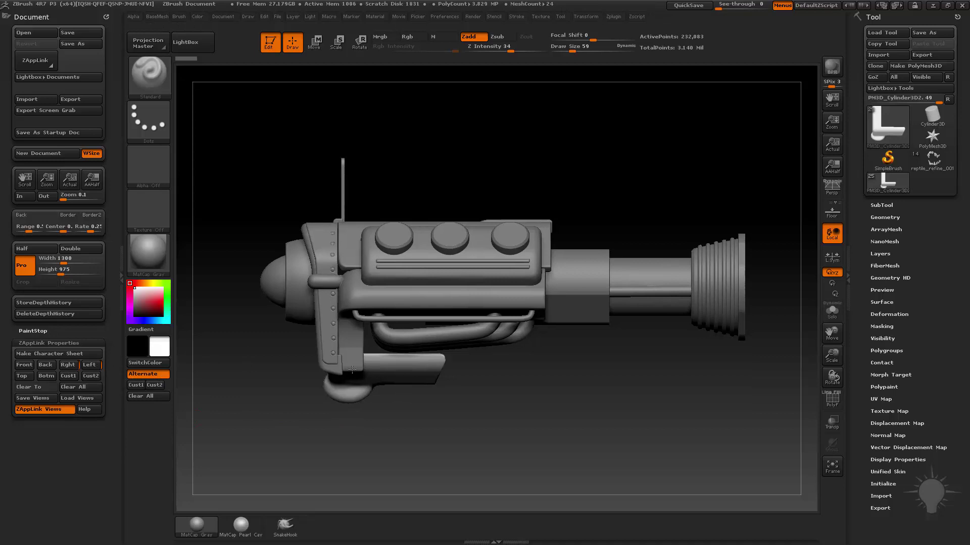
left_click_drag(404, 439, 596, 457)
mouse_move(598, 349)
left_mouse_down("alt")
mouse_move(453, 420)
mouse_move(592, 354)
left_mouse_up("alt")
left_click_drag(573, 372, 456, 463)
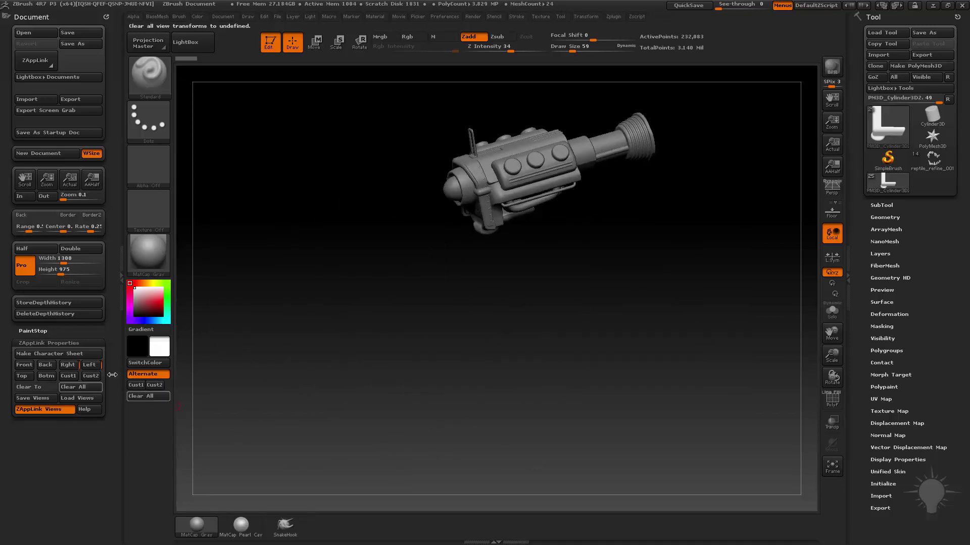
left_click(89, 365)
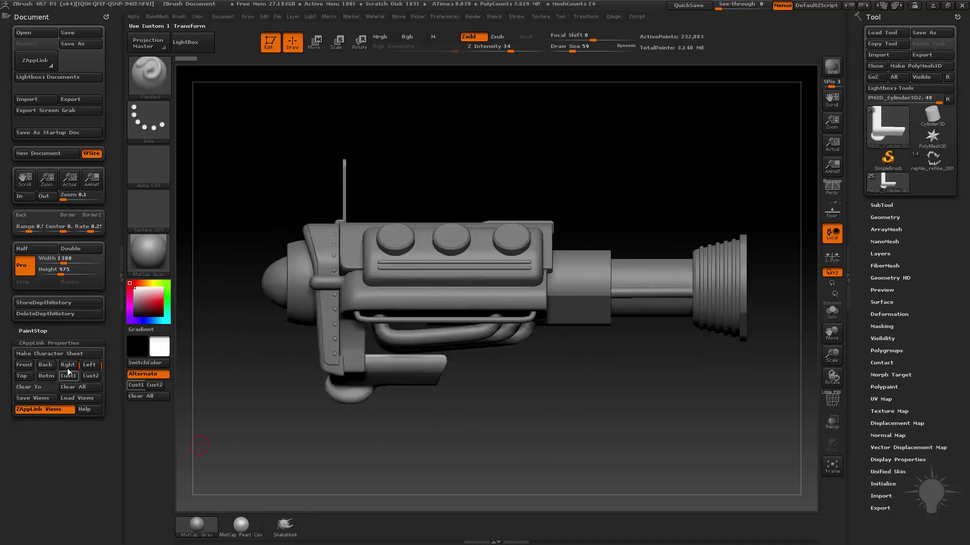
left_click(67, 370)
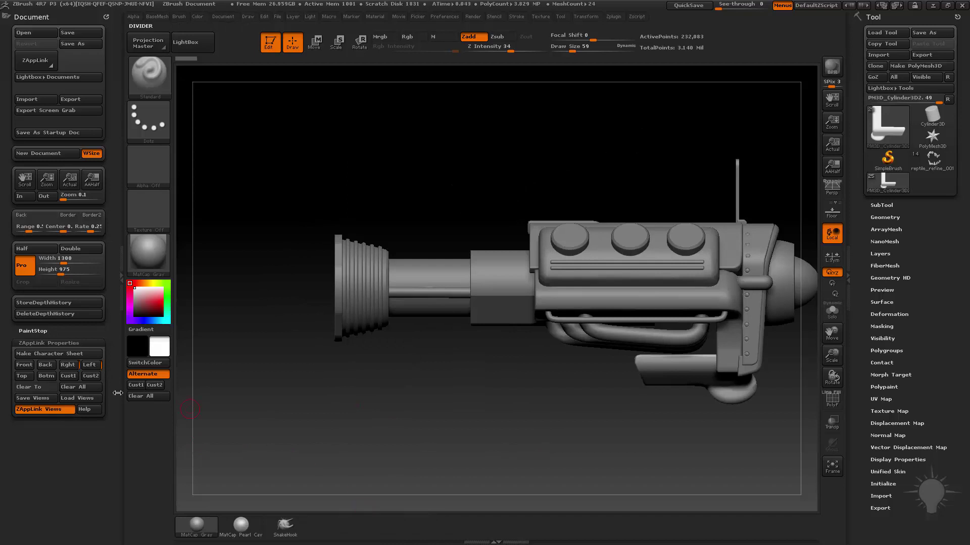
Store the head-on view of the model as Front and angled views as Cust1 and Cust2.
left_click_drag(298, 419, 229, 399, "shift")
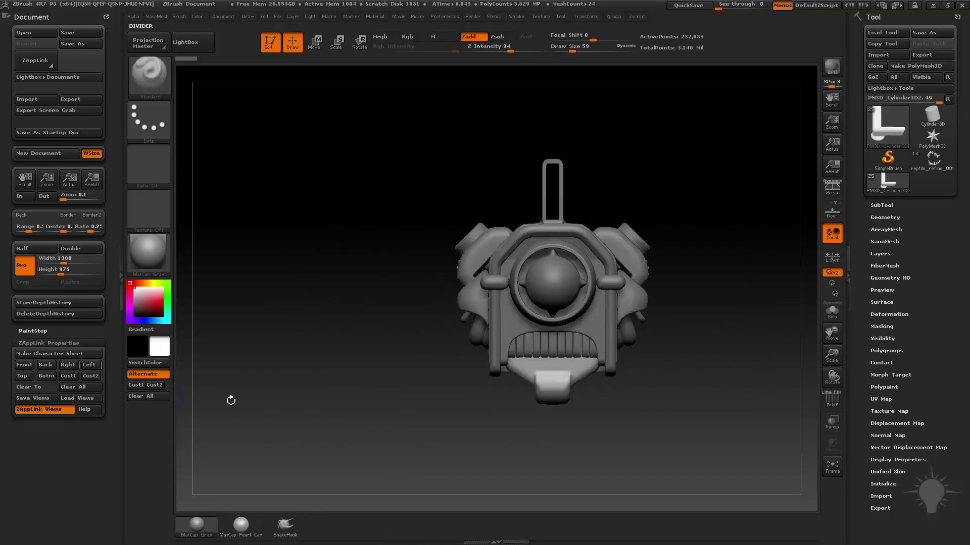
left_click(25, 365)
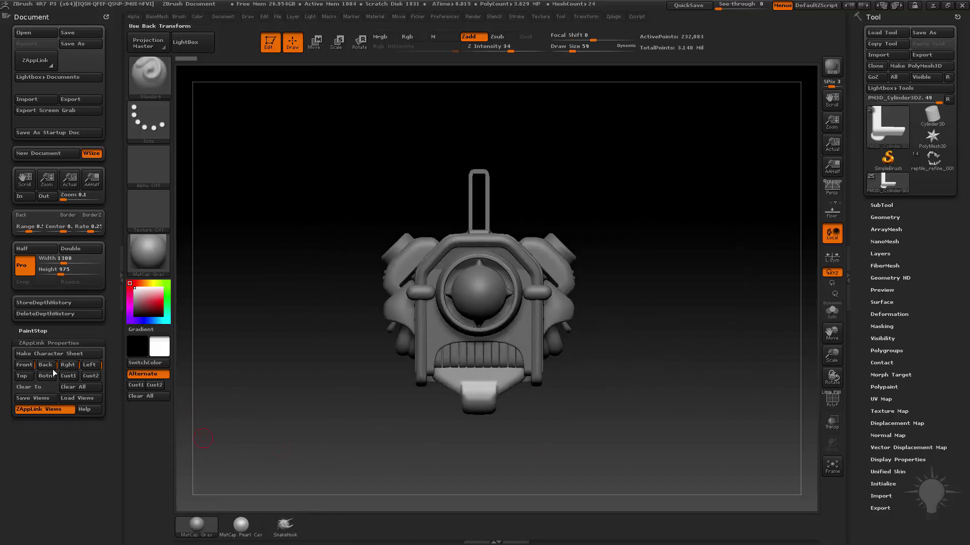
mouse_move(248, 421)
left_mouse_down()
mouse_move(281, 441)
mouse_move(399, 468)
mouse_move(364, 485)
mouse_move(315, 478)
left_mouse_up()
left_click(73, 380)
left_click(93, 377)
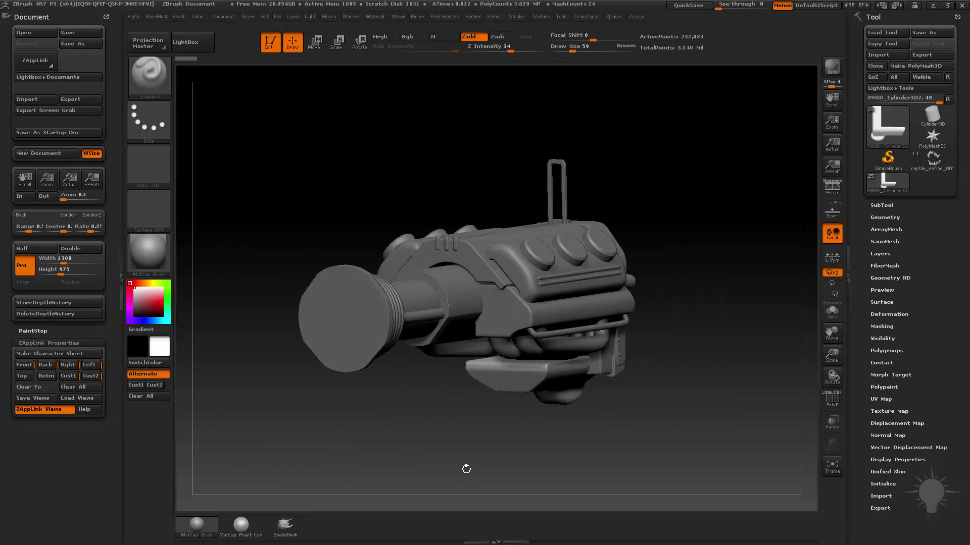
mouse_move(465, 468)
left_mouse_down()
mouse_move(392, 481)
mouse_move(505, 481)
left_mouse_up()
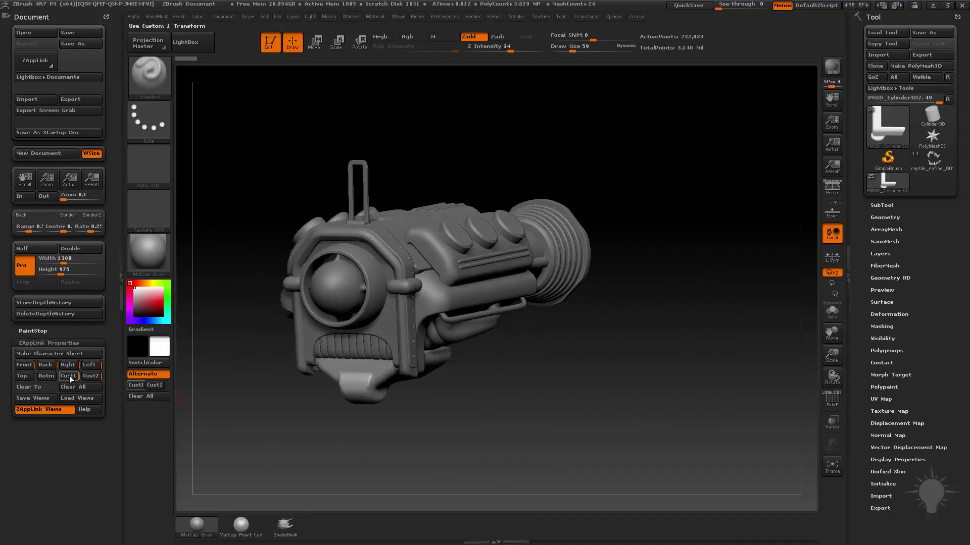
left_click(91, 376)
Recall the stored Left, Right, Back and Front views one after another.
left_click(93, 366)
left_click(71, 365)
left_click(44, 366)
left_click(25, 365)
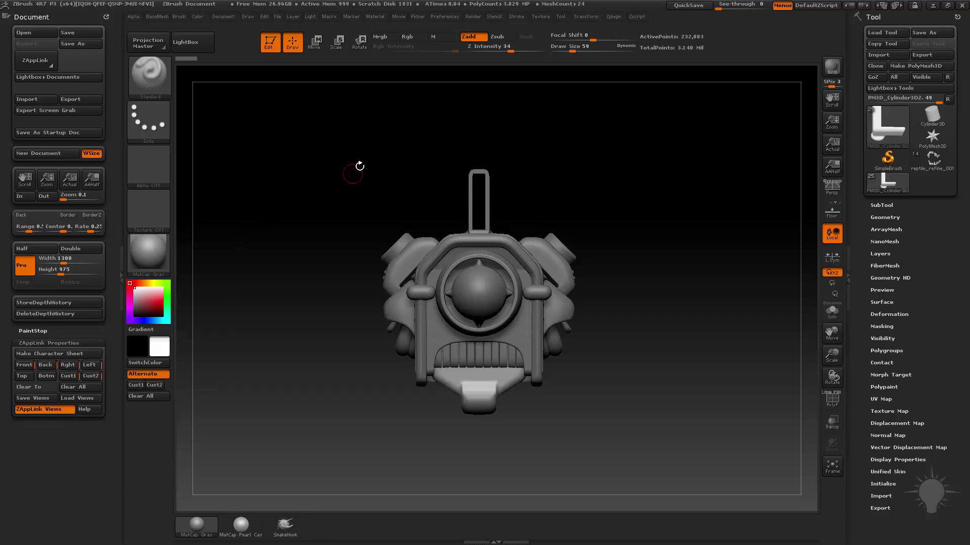
Turn the model to a three-quarter angle and clear all stored view transforms.
left_click_drag(359, 164, 318, 173)
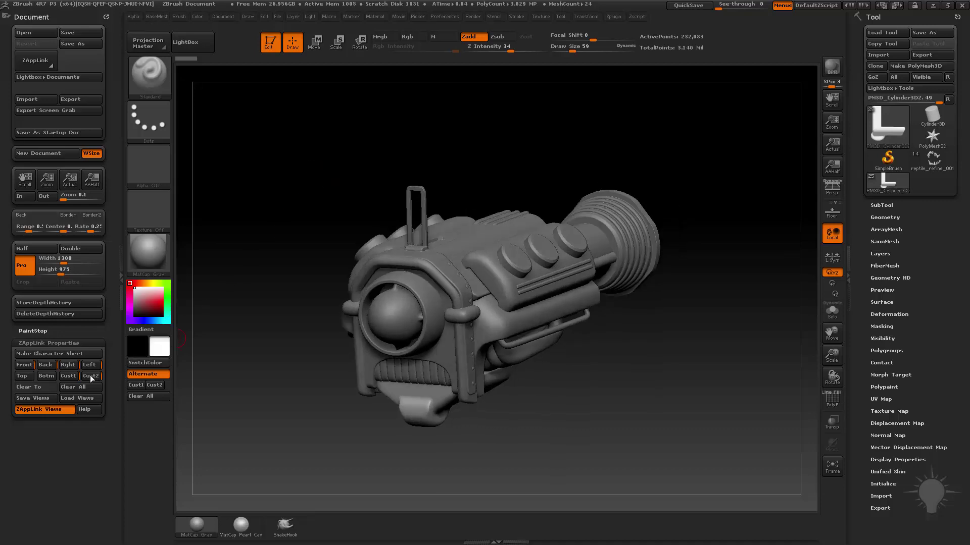
left_click(73, 387)
left_click(474, 151)
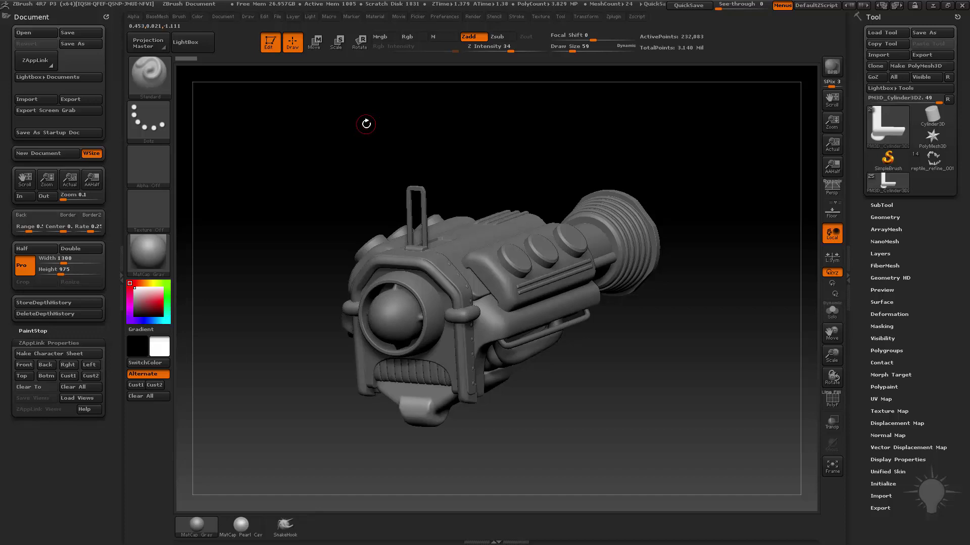
Double the document size to 2600 by 1950 pixels and confirm the resize.
left_click(229, 20)
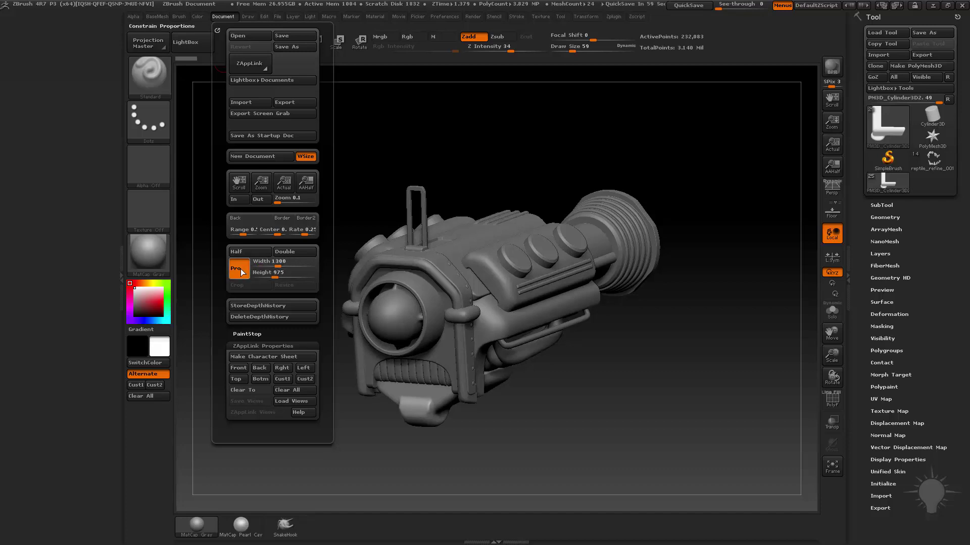
left_click(295, 252)
left_click(505, 304)
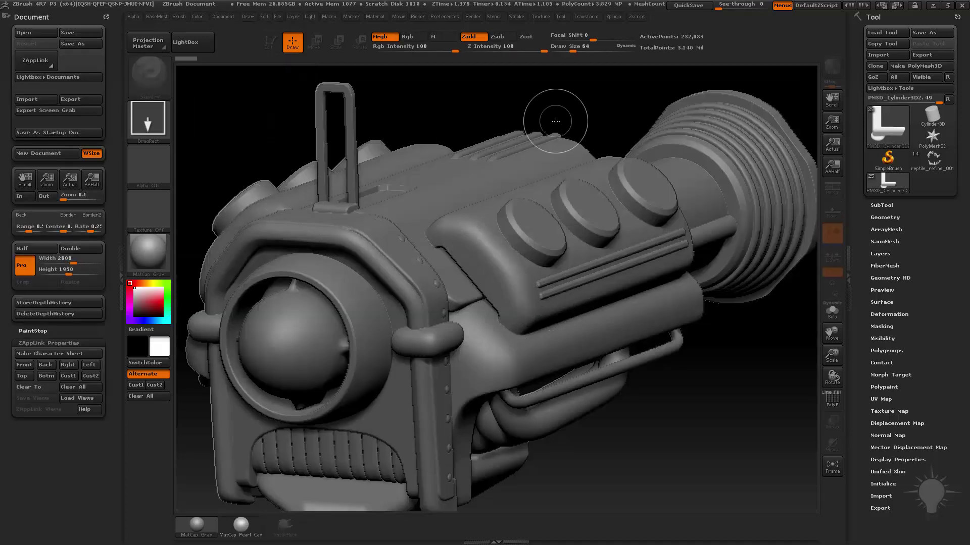
Clear the canvas of the enlarged document, redraw the model on it and enter Edit mode.
mouse_move(834, 124)
left_mouse_down()
mouse_move(822, 139)
mouse_move(808, 128)
mouse_move(748, 154)
left_mouse_up()
key("ctrl+n")
left_click_drag(420, 222, 483, 366)
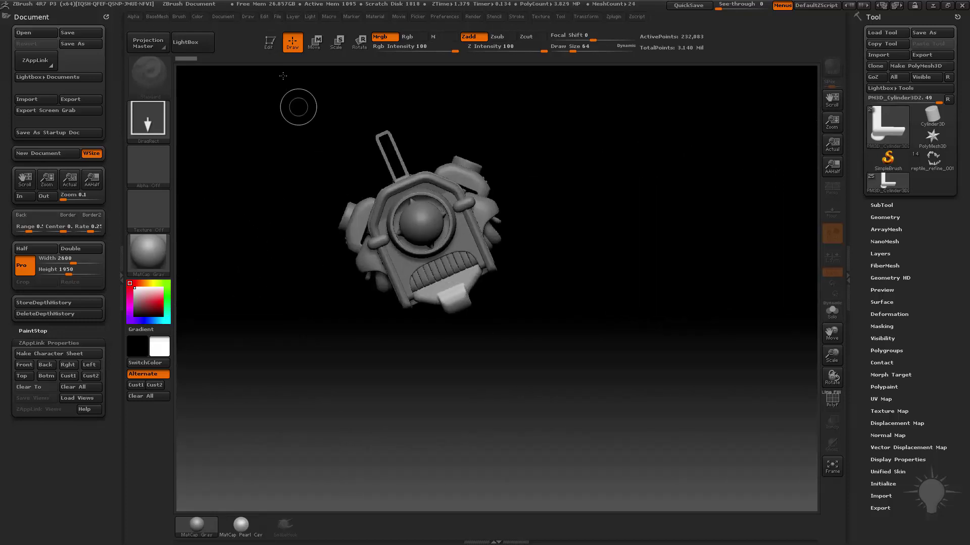
left_click(270, 43)
Inspect the model in the enlarged document, zoomed out and at actual size, from the side and at an angle.
mouse_move(607, 157)
left_mouse_down()
mouse_move(584, 213)
mouse_move(652, 263)
mouse_move(674, 317)
mouse_move(812, 156)
left_mouse_up()
left_click_drag(832, 122, 810, 96)
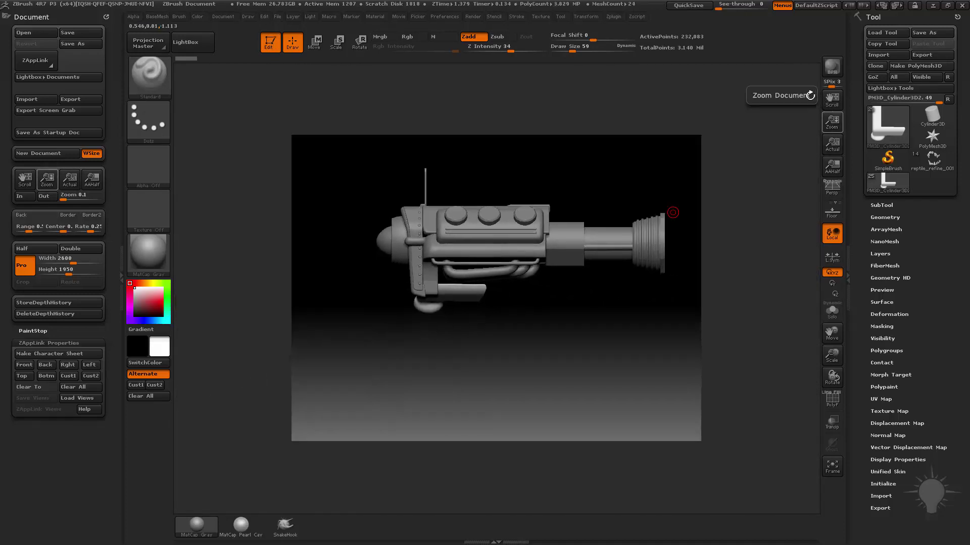
left_click(832, 144)
left_click_drag(671, 328, 665, 409)
left_click_drag(693, 353, 618, 265, "alt")
left_click_drag(501, 133, 433, 130)
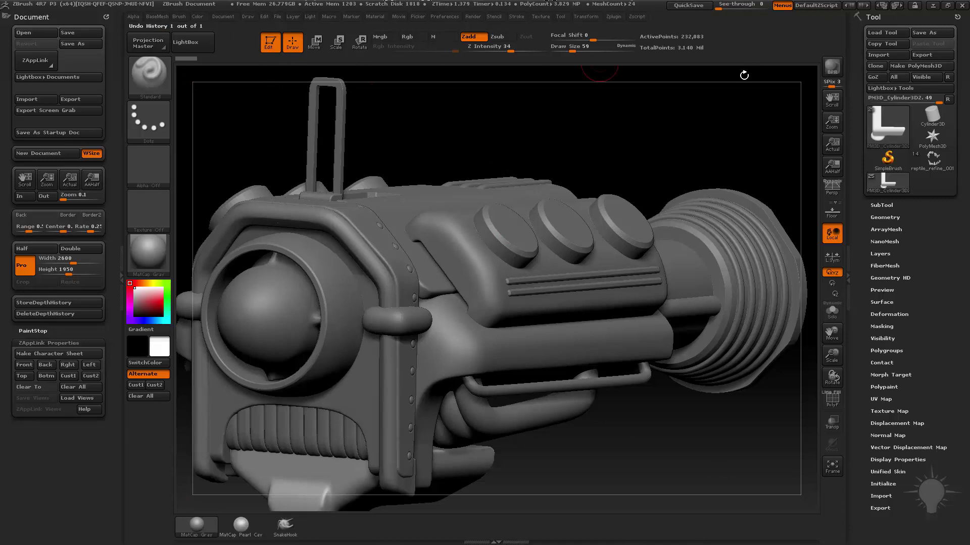
Turn perspective on, frame the whole rocket at a three-quarter angle and store it as the Cust1 view.
left_click_drag(831, 121, 805, 72)
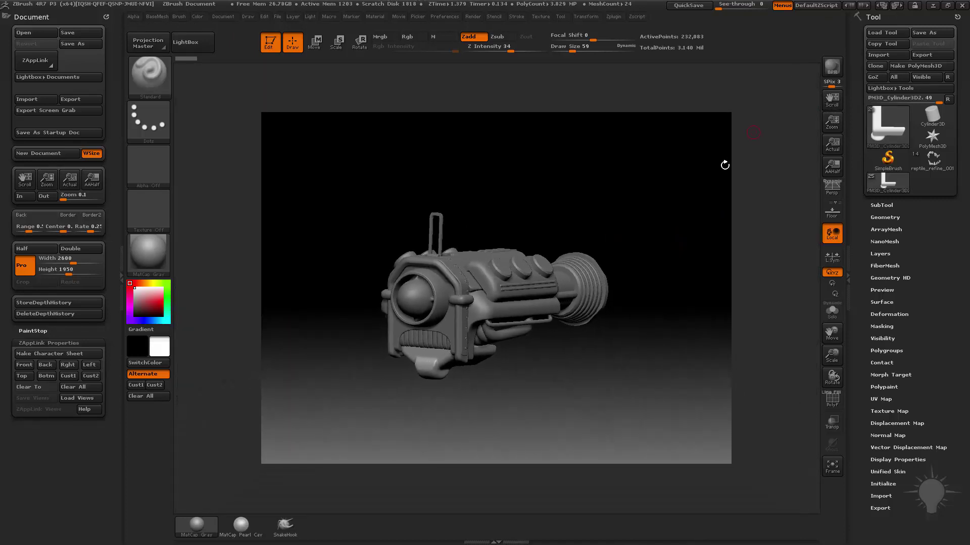
left_click_drag(656, 177, 703, 175)
left_click_drag(697, 238, 859, 243)
left_click(833, 189)
left_click_drag(704, 338, 680, 354, "alt")
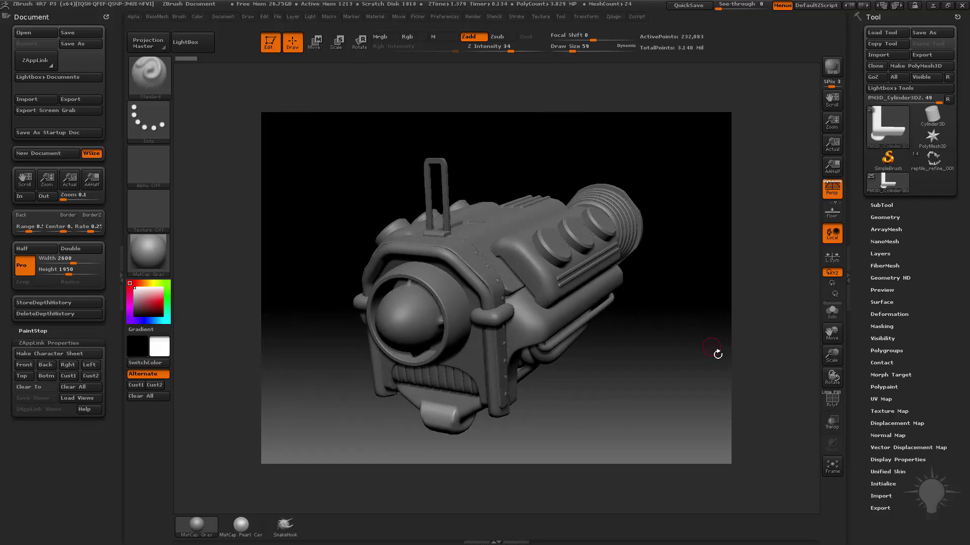
left_click(67, 375)
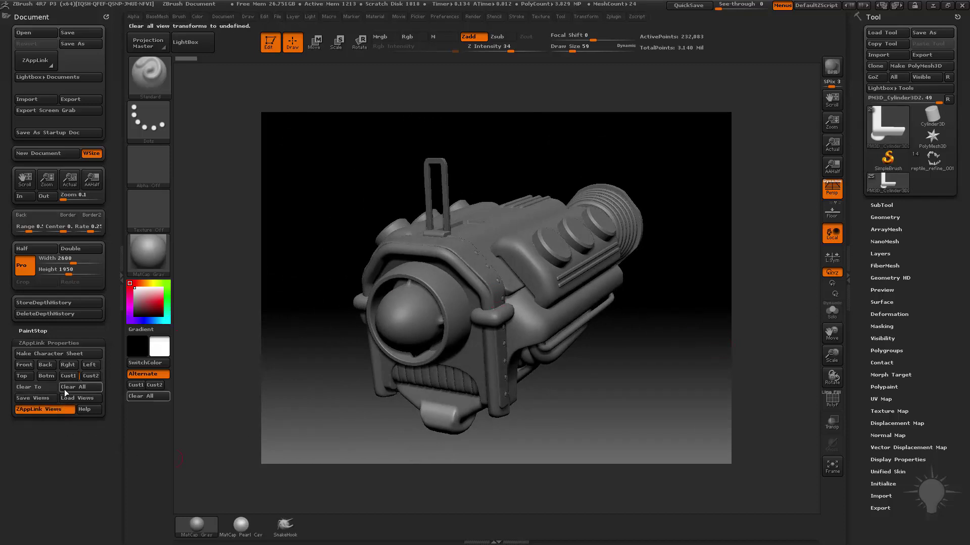
Open the dialog for saving the stored ZAppLink views to a .vws file and dismiss it.
left_click(28, 401)
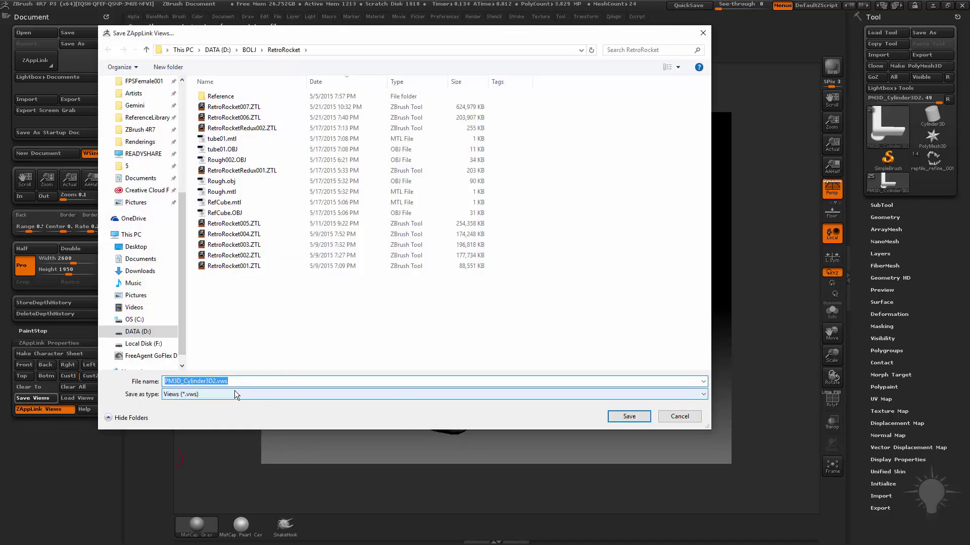
left_click(679, 416)
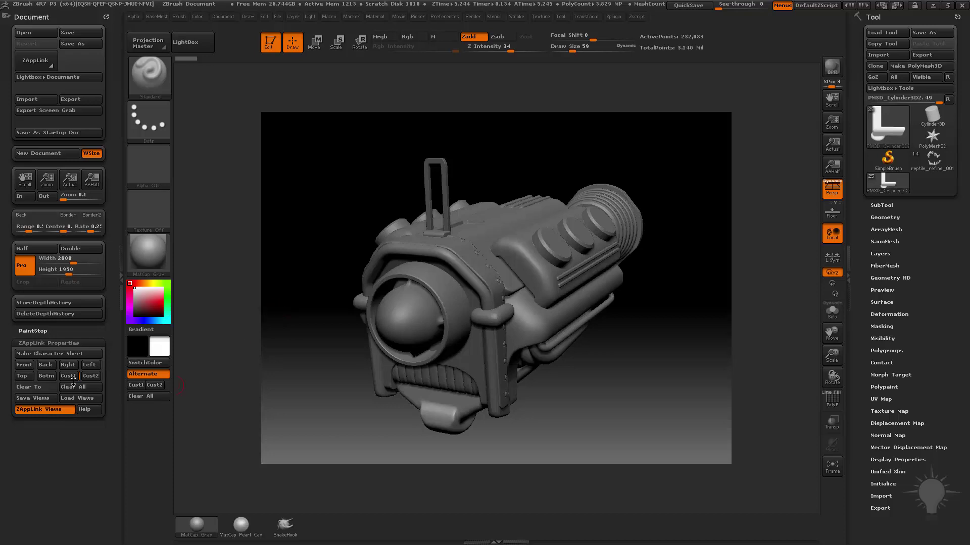
Halve the document size to 1300 by 975 pixels and confirm the resize.
left_click(223, 16)
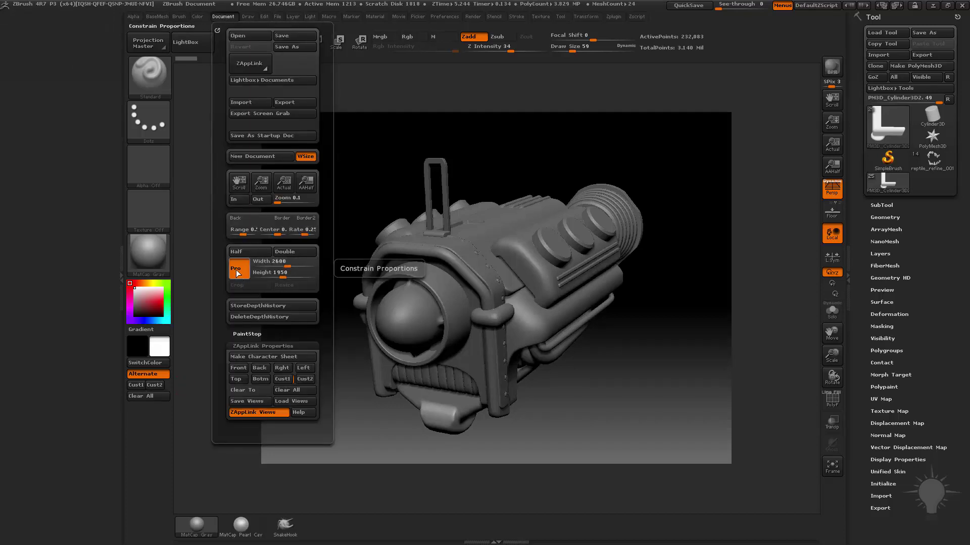
left_click(286, 264)
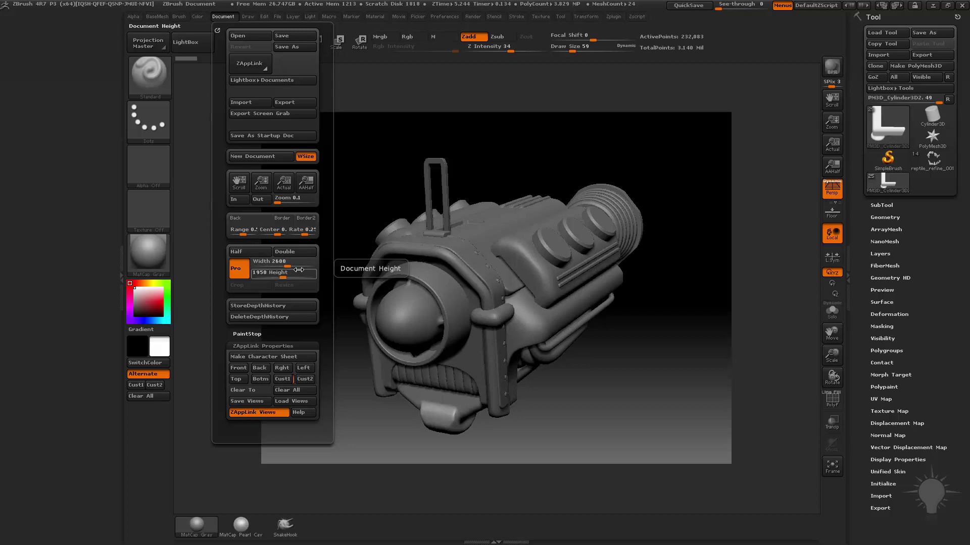
left_click(242, 252)
left_click(501, 303)
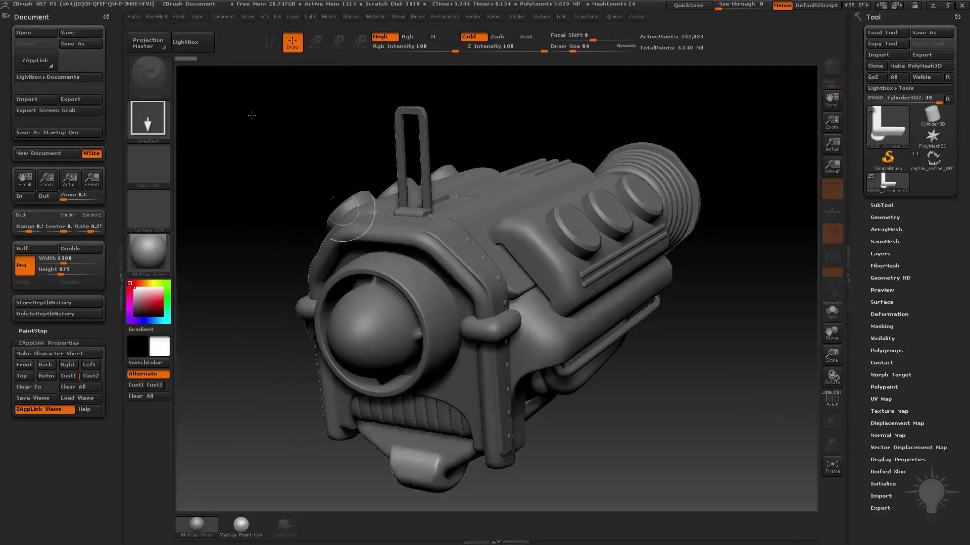
Clear the canvas, redraw the rocket in Edit mode and recall the stored Cust1 view in the halved document.
left_click(223, 16)
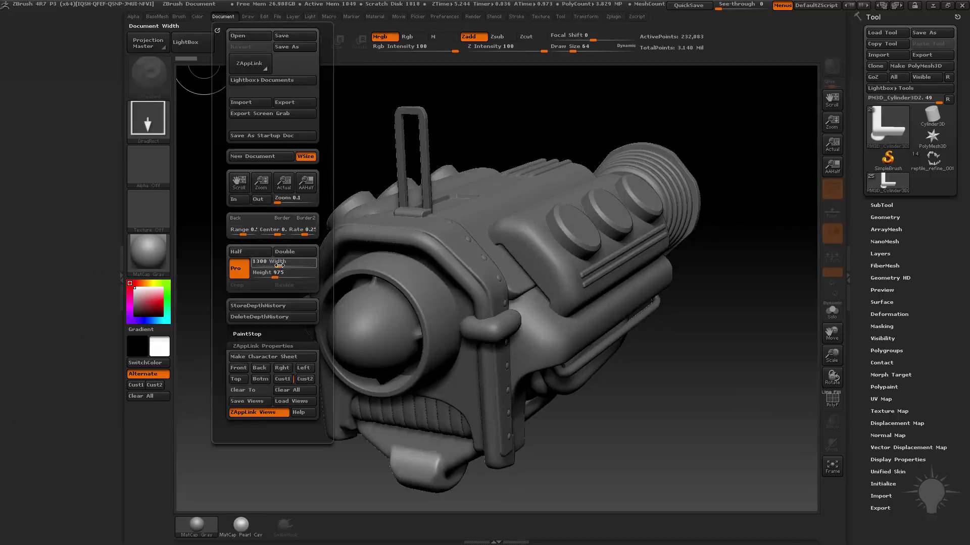
left_click_drag(217, 31, 9, 322)
key("ctrl+n")
left_click_drag(519, 212, 531, 357)
left_click(271, 44)
left_click_drag(657, 187, 581, 308)
left_click(134, 385)
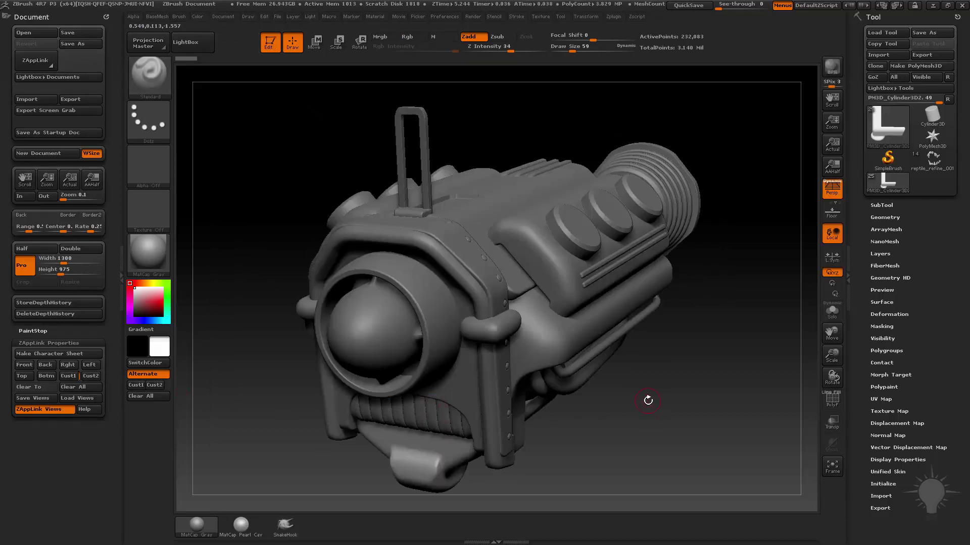
Zoom out to the whole document and compare the rocket with perspective distortion off and on.
left_click_drag(831, 121, 822, 95)
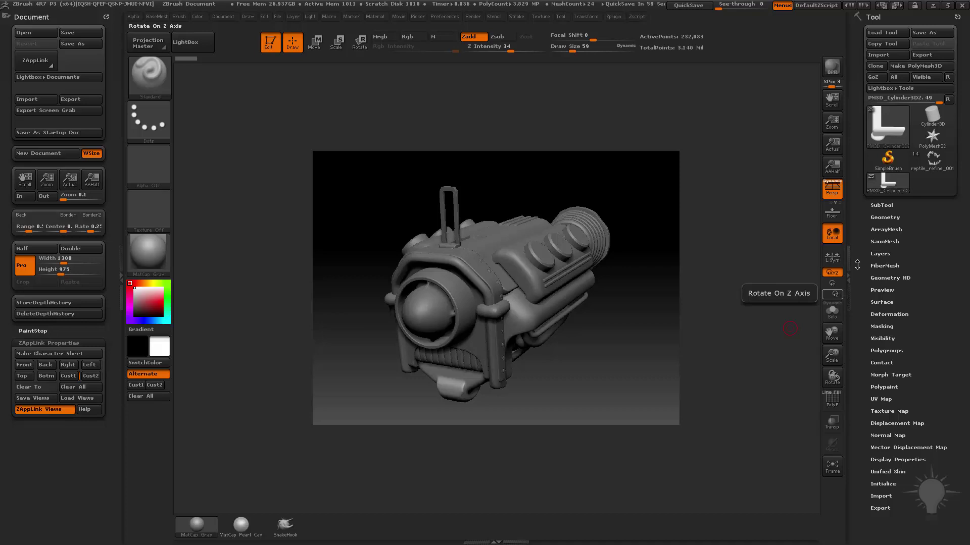
left_click(837, 190)
left_click(837, 190)
left_click(838, 190)
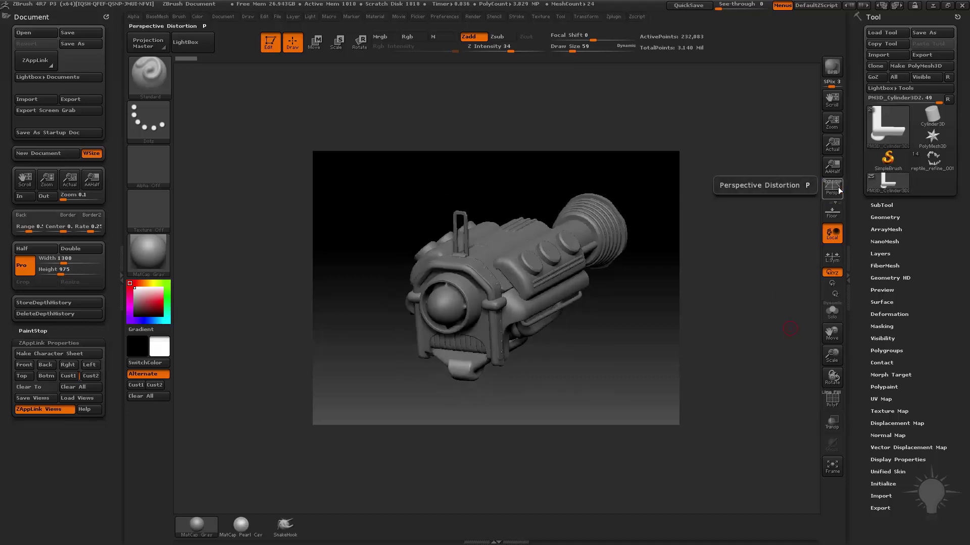
left_click(837, 190)
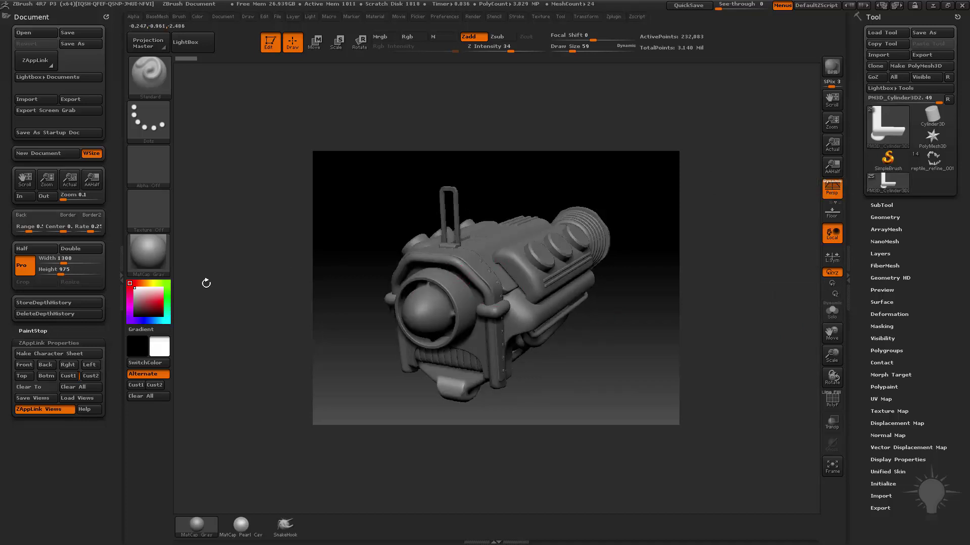
Double the document size to 2600 by 1950 pixels and confirm the resize.
left_click(229, 17)
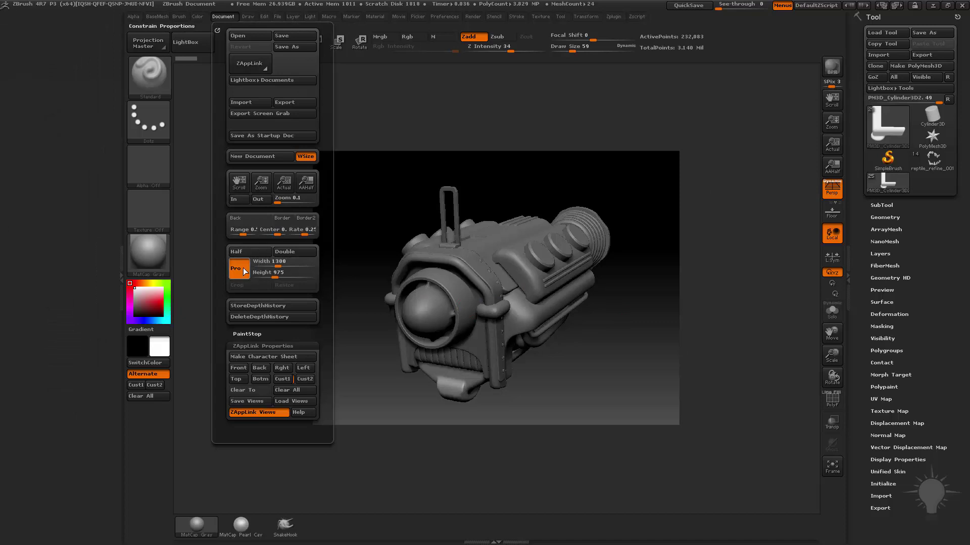
left_click(294, 252)
left_click(515, 305)
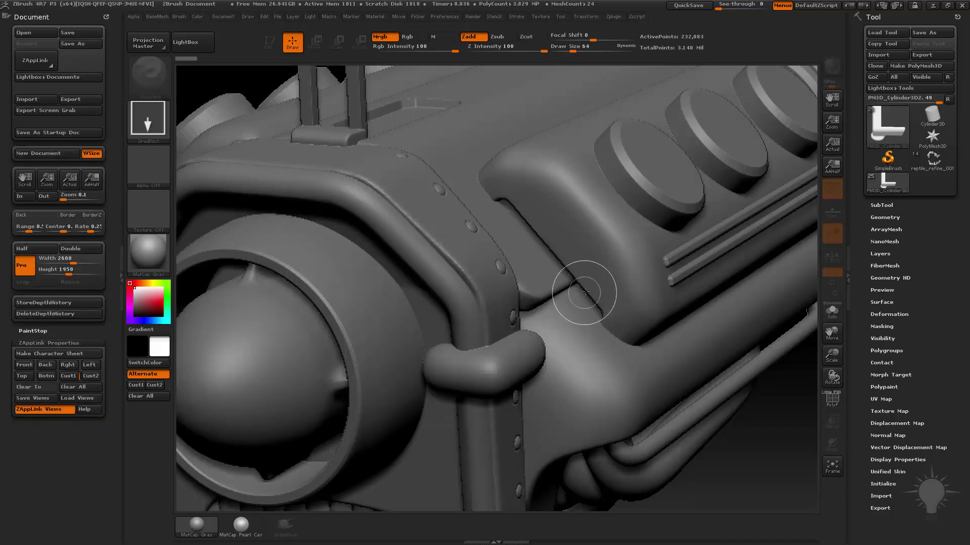
Clear the enlarged canvas, redraw the rocket in Edit mode and bring it back to the stored Cust1 view.
key("ctrl+n")
left_click_drag(451, 312, 371, 217)
left_click(270, 43)
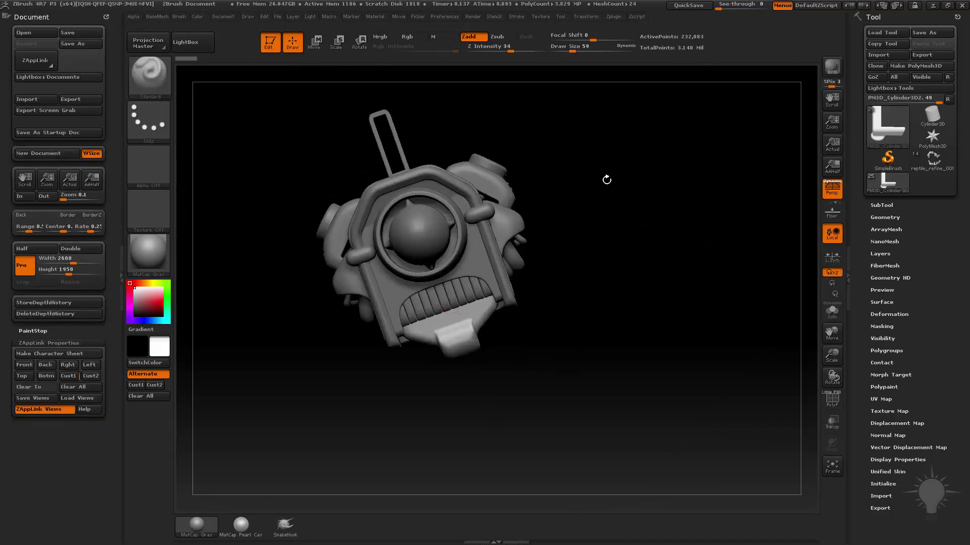
left_click_drag(606, 180, 700, 214)
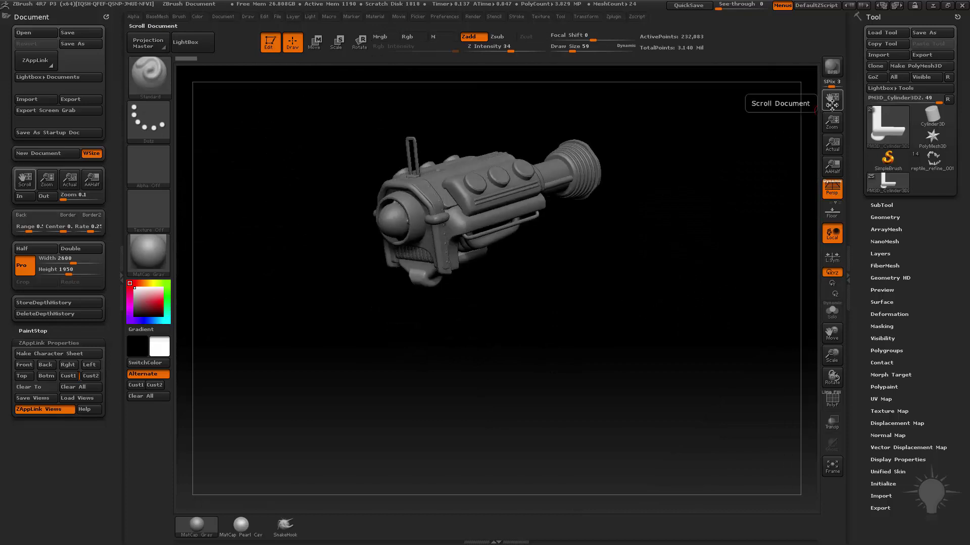
left_click_drag(832, 121, 697, 89)
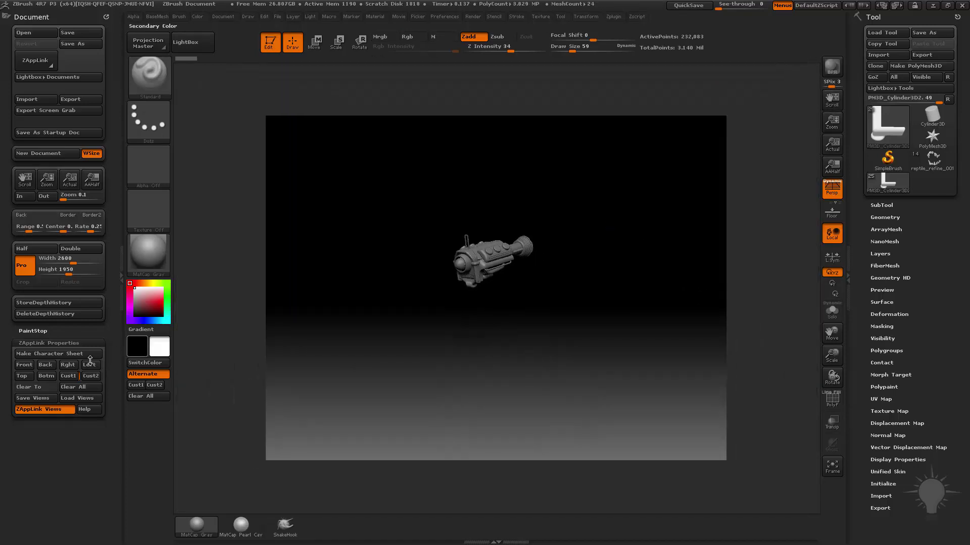
key("f")
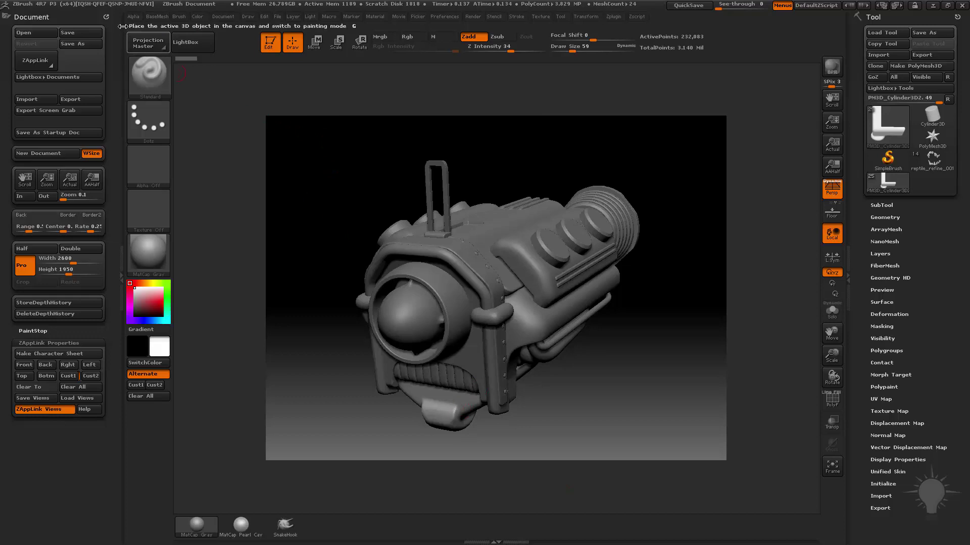
Replace the docked Document palette with the Movie palette and show the animation timeline.
left_click(105, 16)
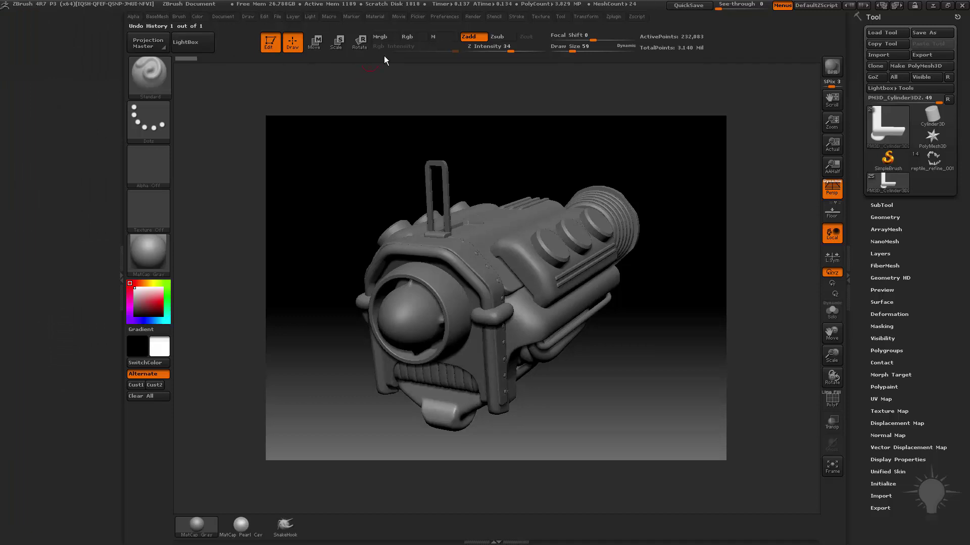
left_click(399, 17)
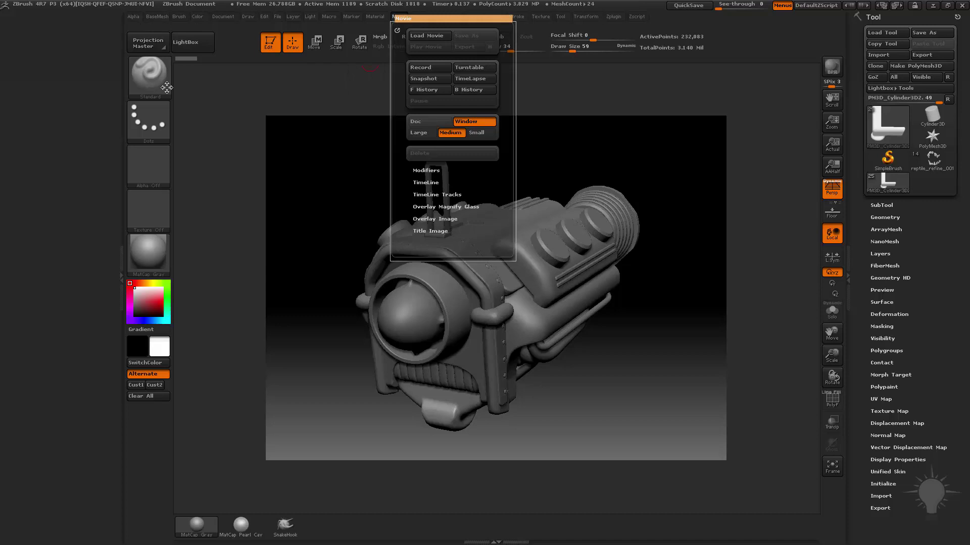
left_click_drag(407, 25, 61, 98)
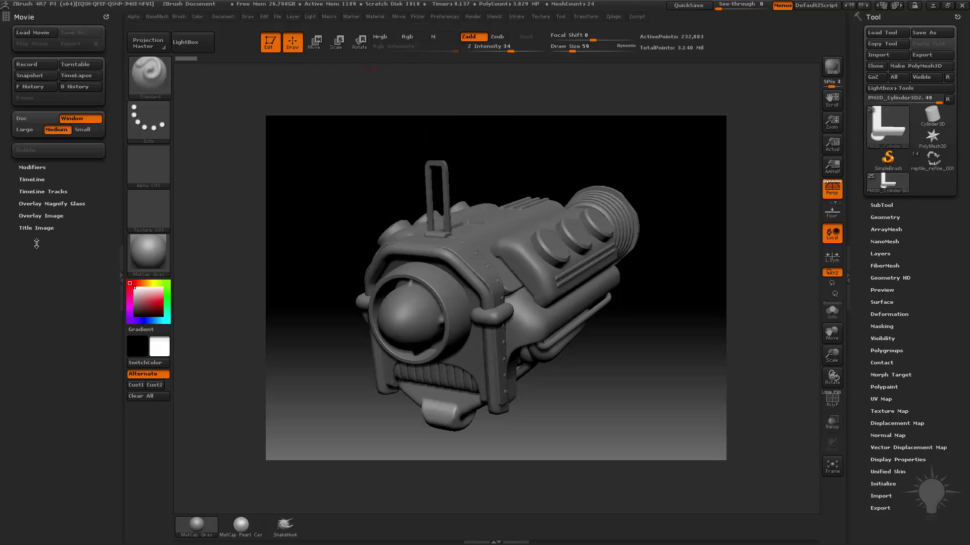
left_click(36, 168, "shift")
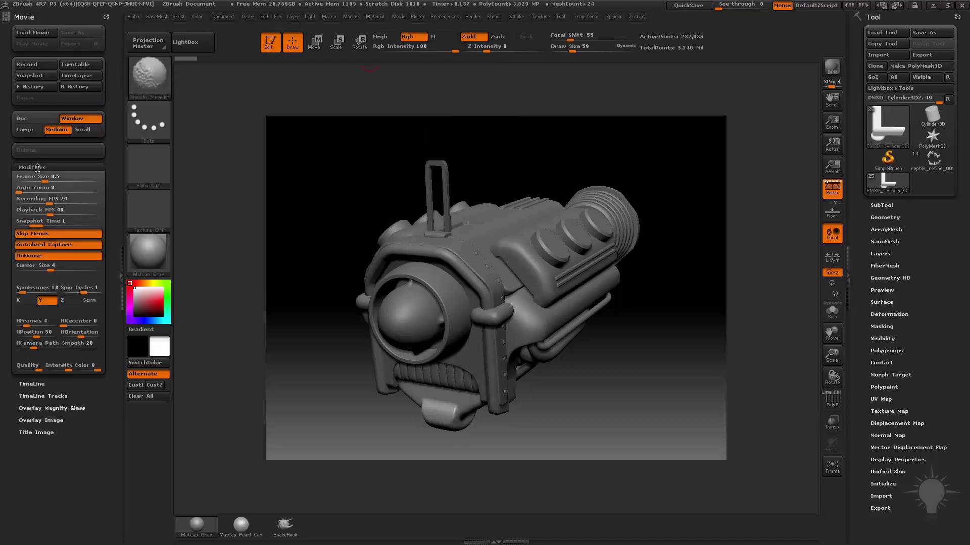
left_click(40, 385, "shift")
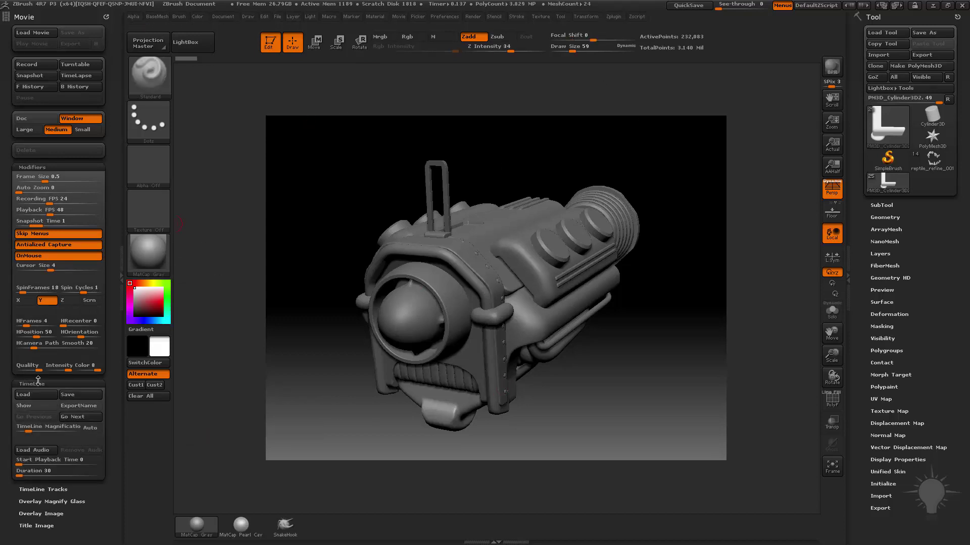
left_click(34, 406)
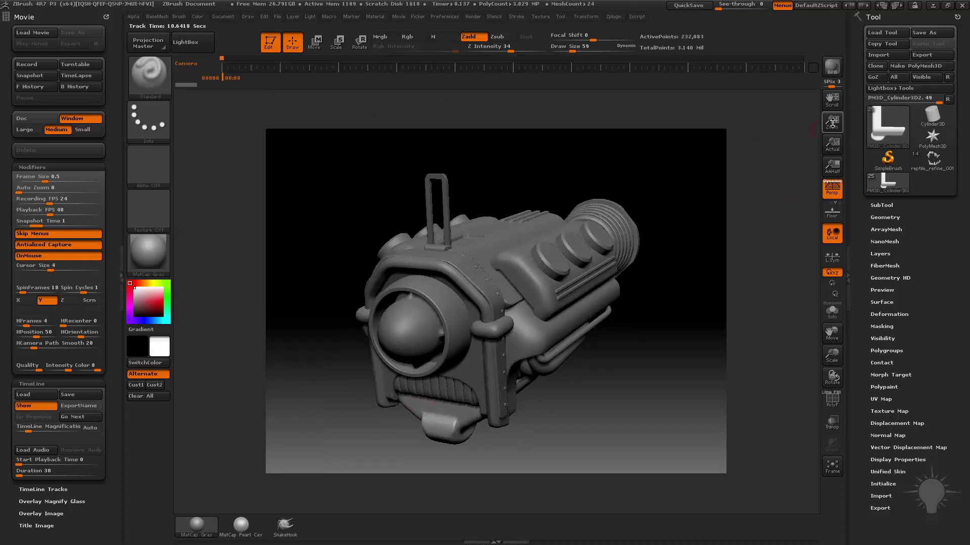
Frame the rocket at a three-quarter angle and store it as a camera keyframe at the start of the timeline.
left_click_drag(752, 139, 442, 134)
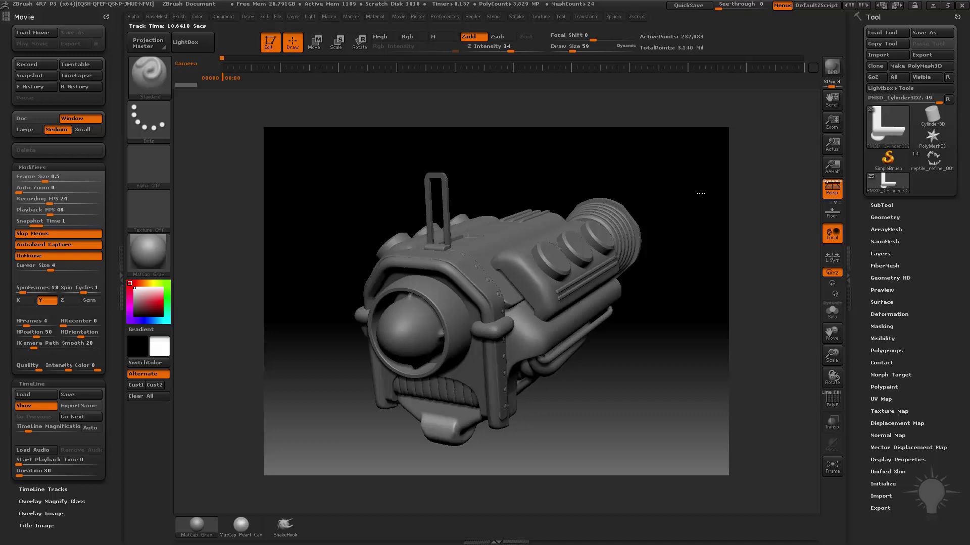
left_click_drag(698, 196, 654, 180, "shift")
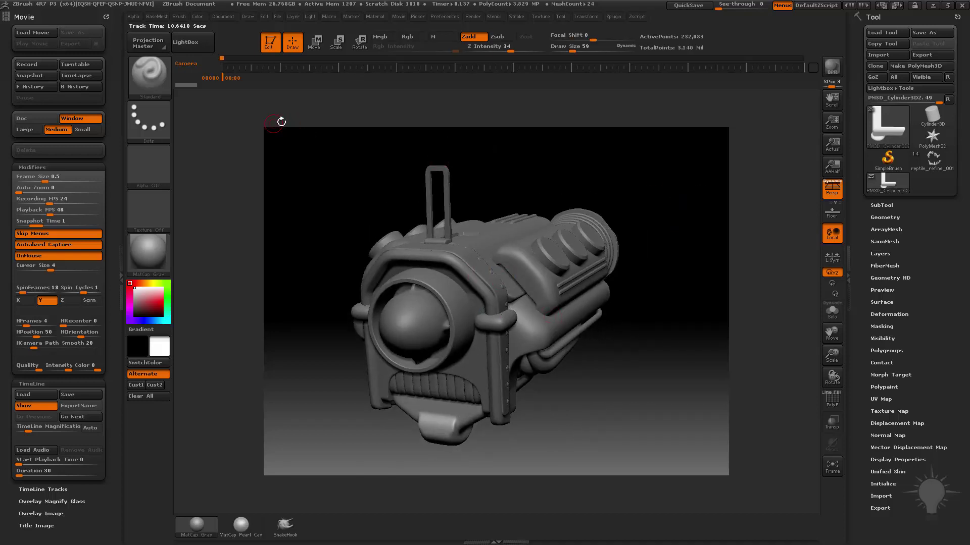
left_click(227, 79)
left_click_drag(348, 158, 684, 232)
left_click(223, 77)
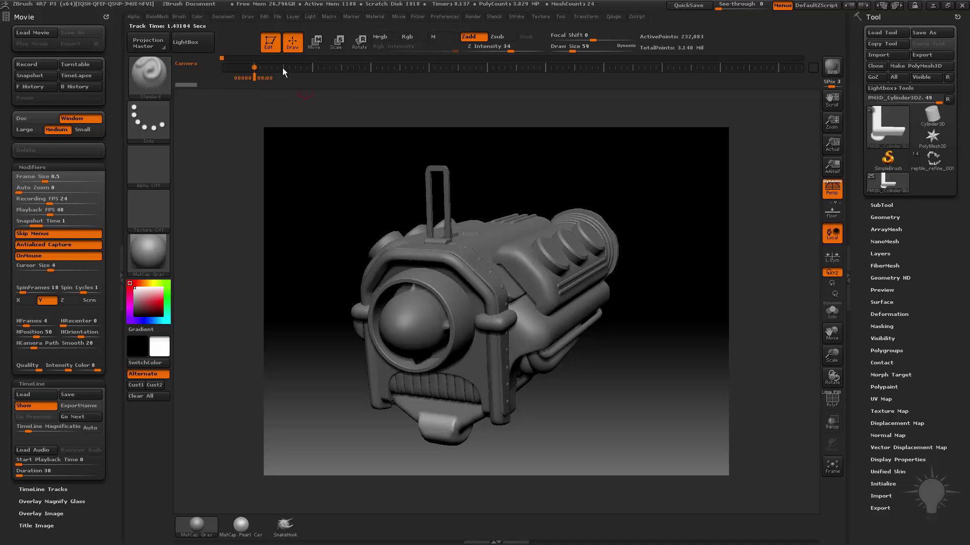
left_click(283, 67)
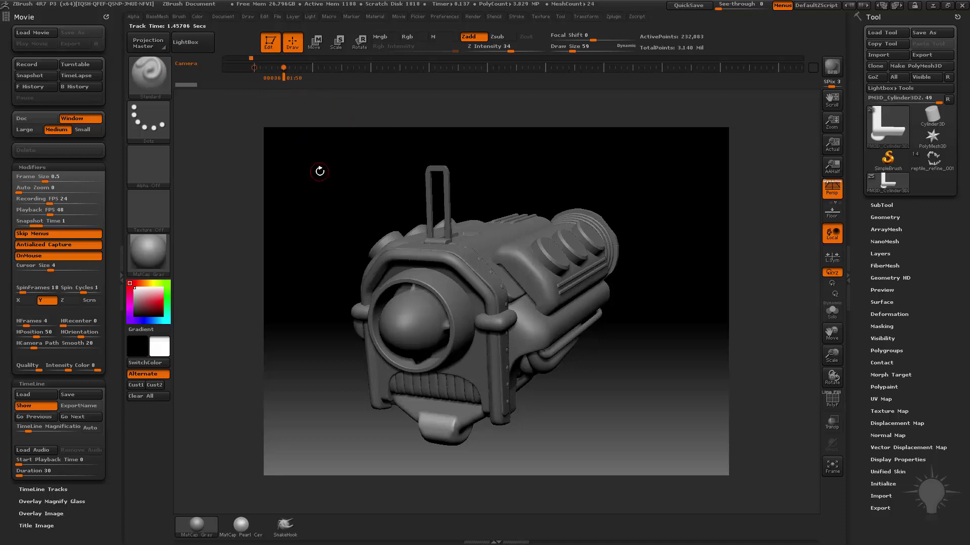
left_click_drag(320, 172, 282, 80)
left_click(268, 80)
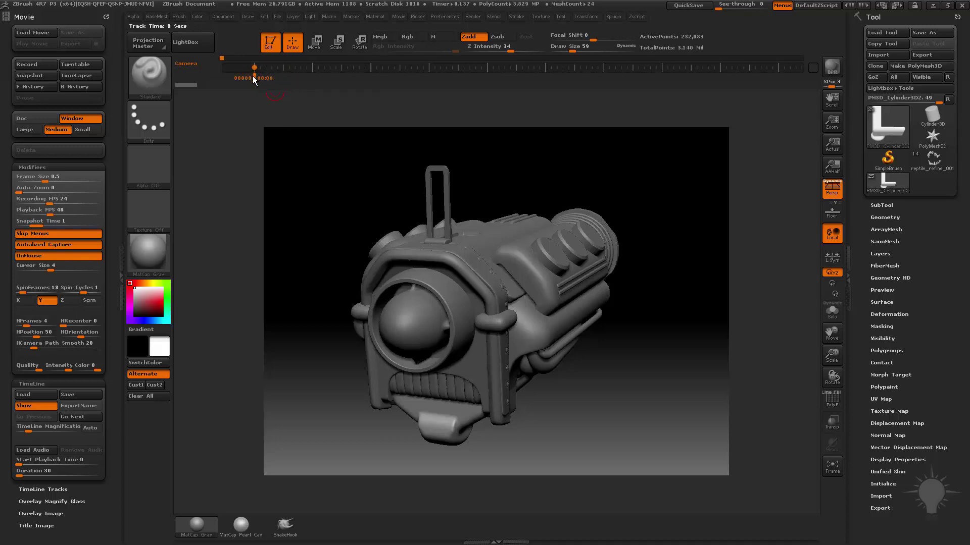
Turn the rocket to its opposite three-quarter side and store it as a second camera keyframe at about 1.6 seconds.
left_click_drag(260, 77, 286, 76)
left_click_drag(587, 158, 305, 88)
left_click(288, 68)
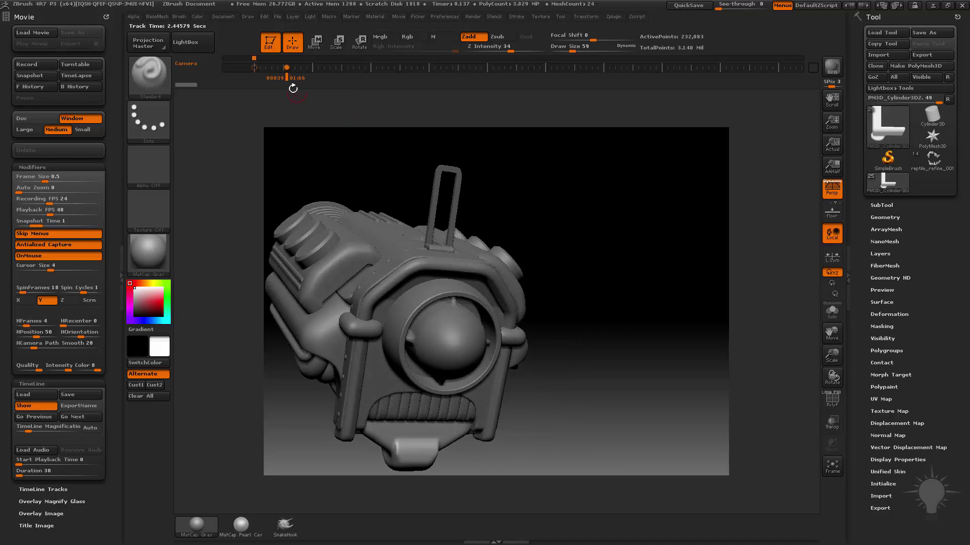
Scrub the timeline and jump between the two camera keyframes to compare their stored views.
left_click(245, 77)
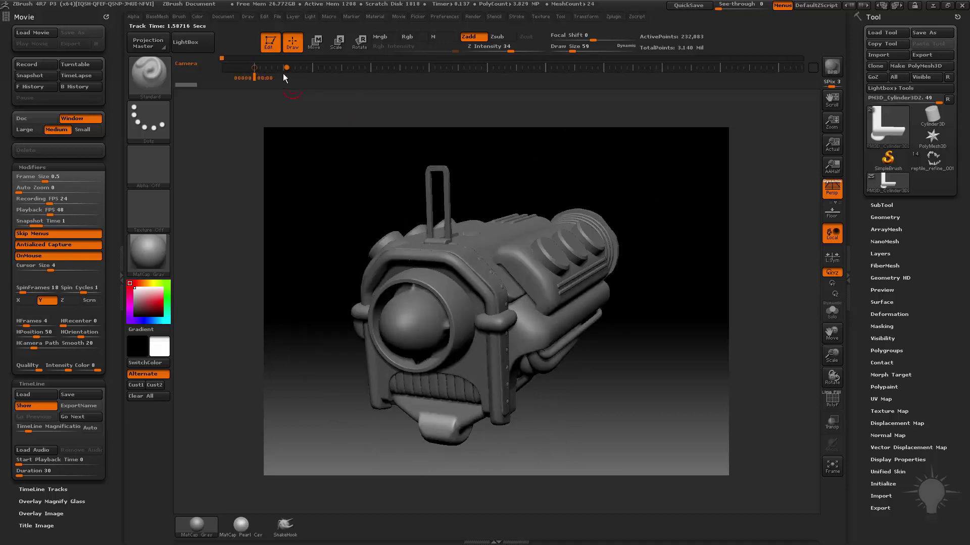
left_click(286, 76)
left_click(256, 76)
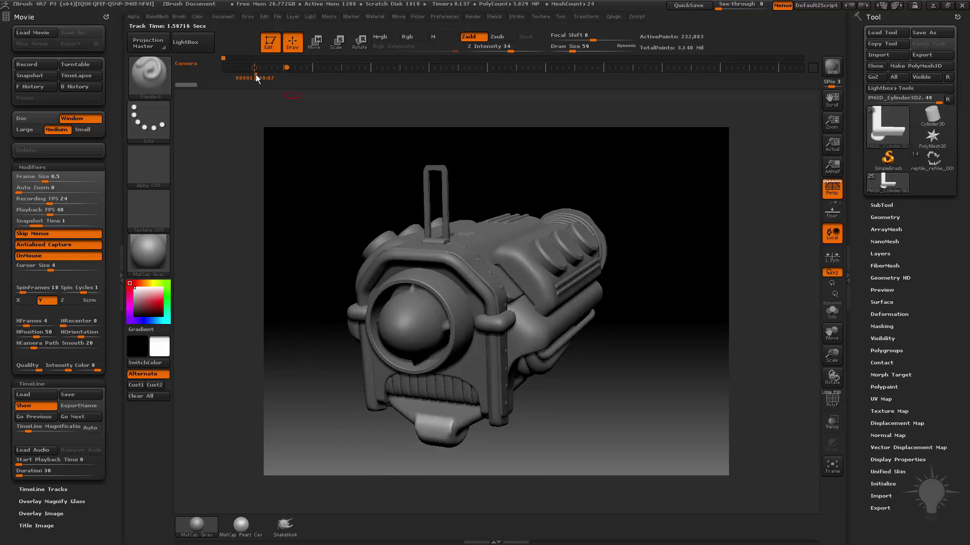
left_click_drag(255, 74, 232, 80)
key("Right")
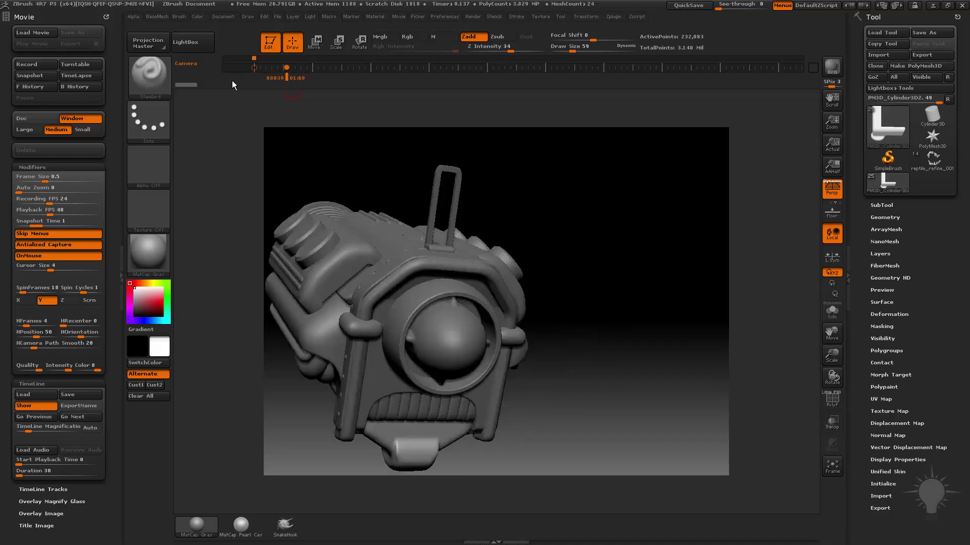
key("Left")
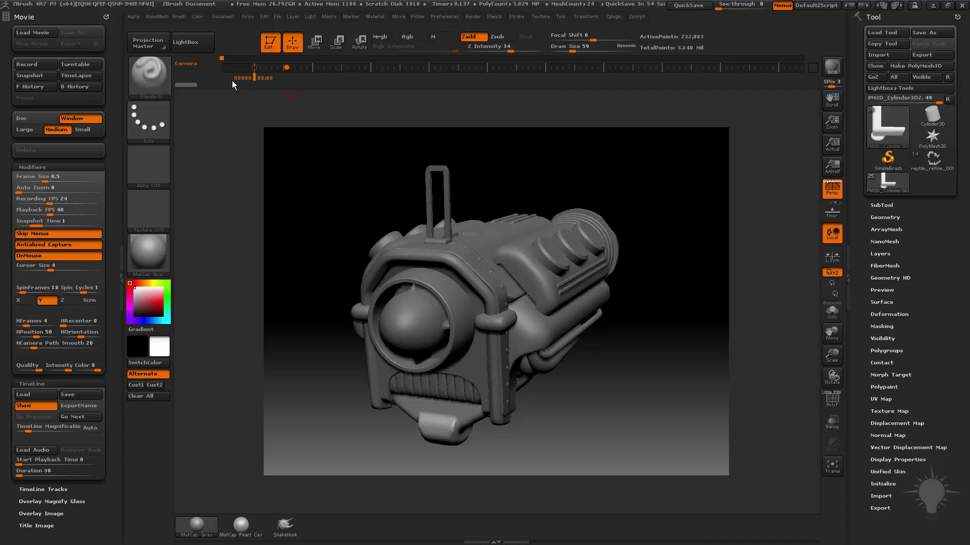
Move the rocket out of position and go back to the first camera keyframe to test recalling its view.
left_click_drag(516, 164, 441, 178, "shift")
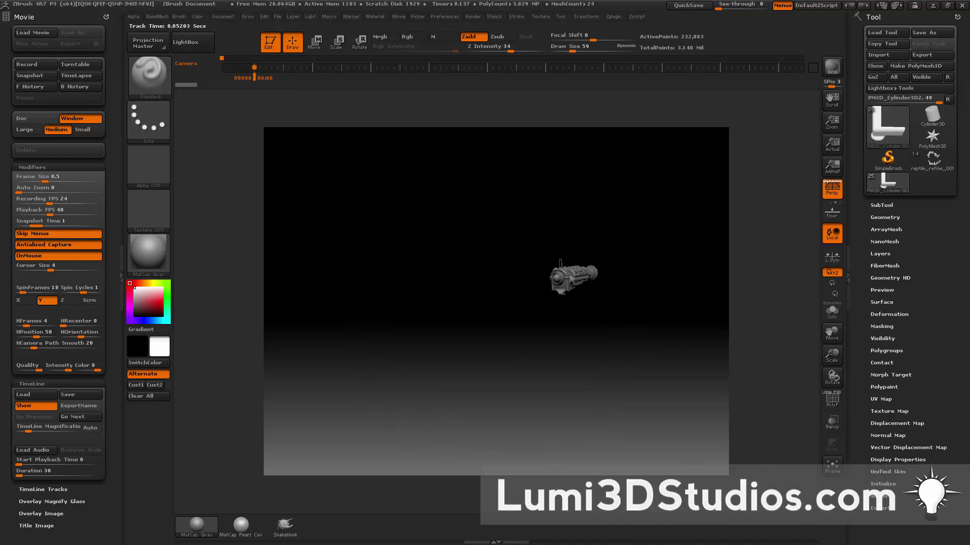
left_click(253, 77)
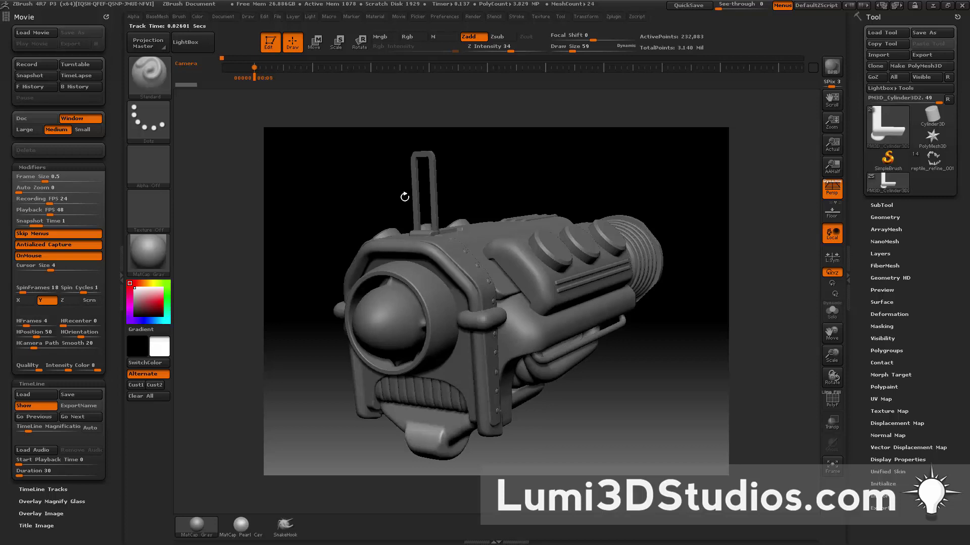
left_click_drag(555, 165, 490, 165)
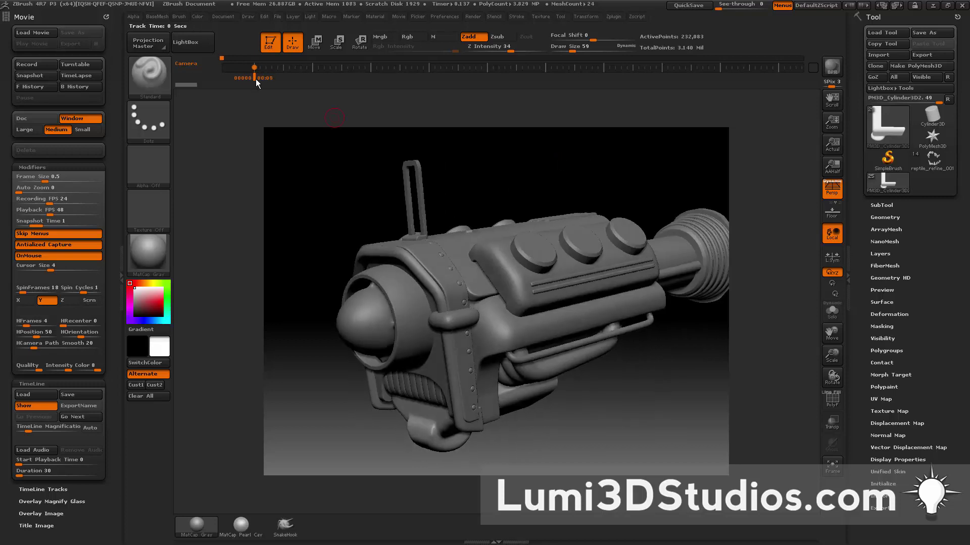